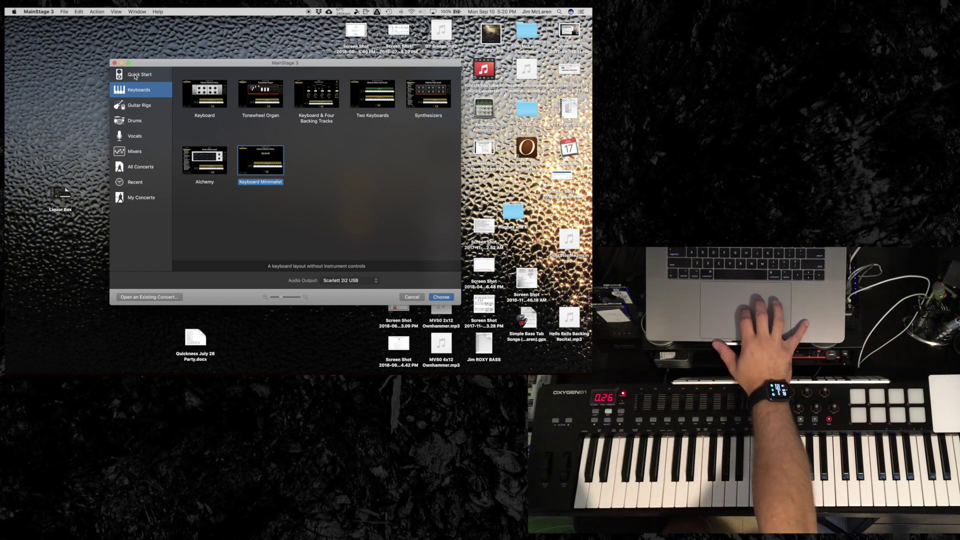
# - Create a new concert from the Keyboard Minimalist template in the Keyboards category
pyautogui.click(135, 77)
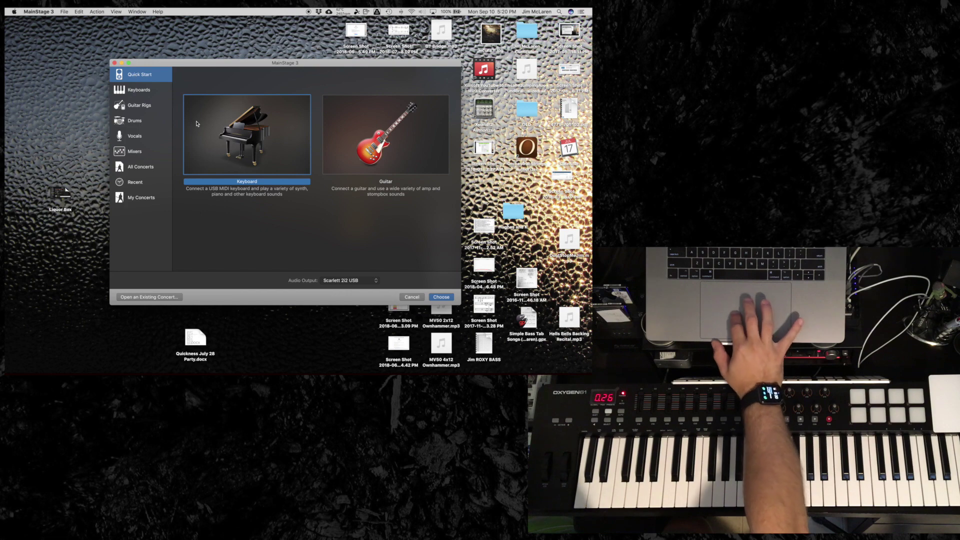
pyautogui.click(139, 89)
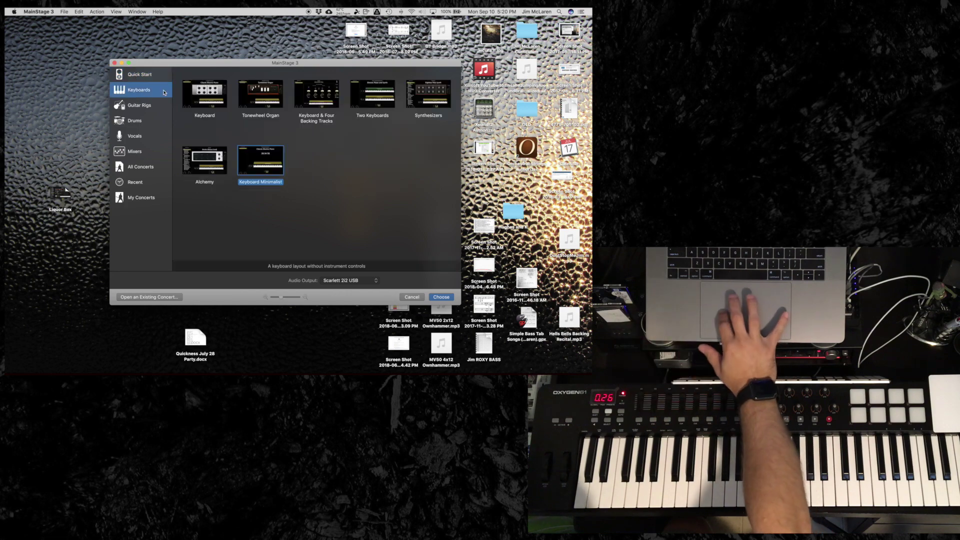
pyautogui.doubleClick(271, 160)
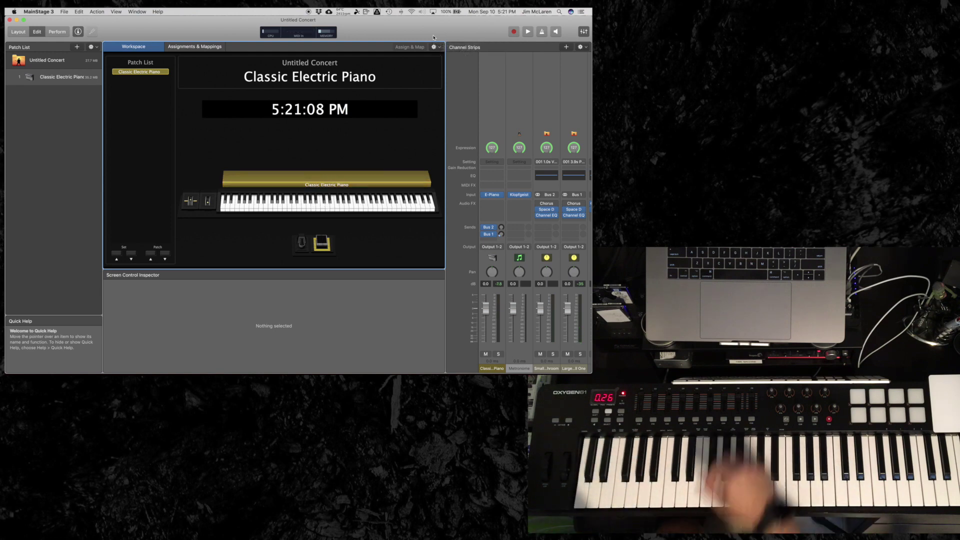
# - Switch to Layout mode and delete all the template's screen controls to empty the workspace
pyautogui.click(19, 33)
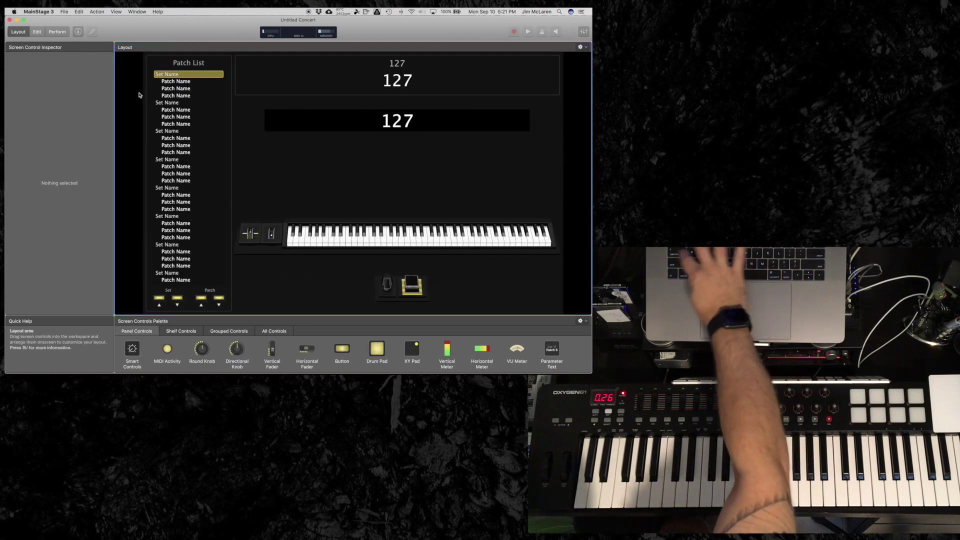
pyautogui.press('super+a')
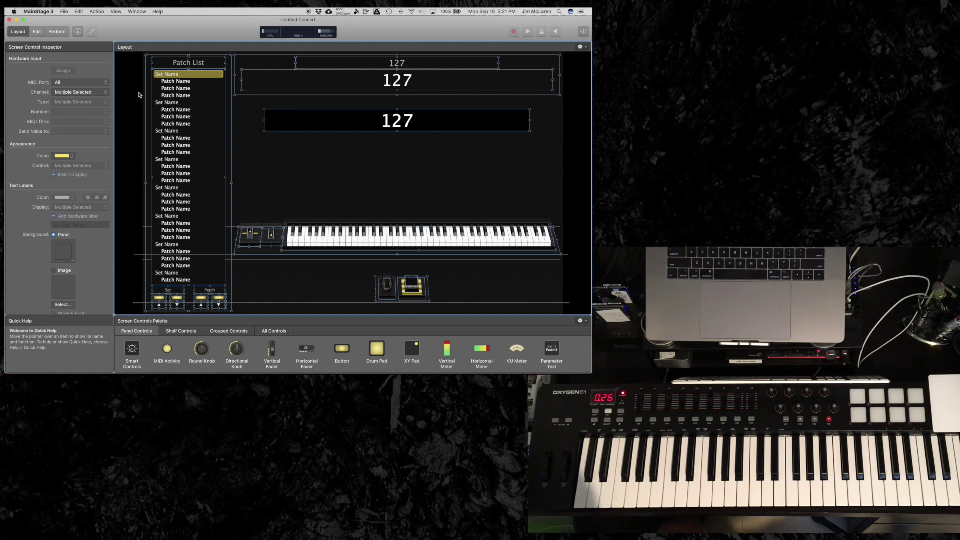
pyautogui.press('BackSpace')
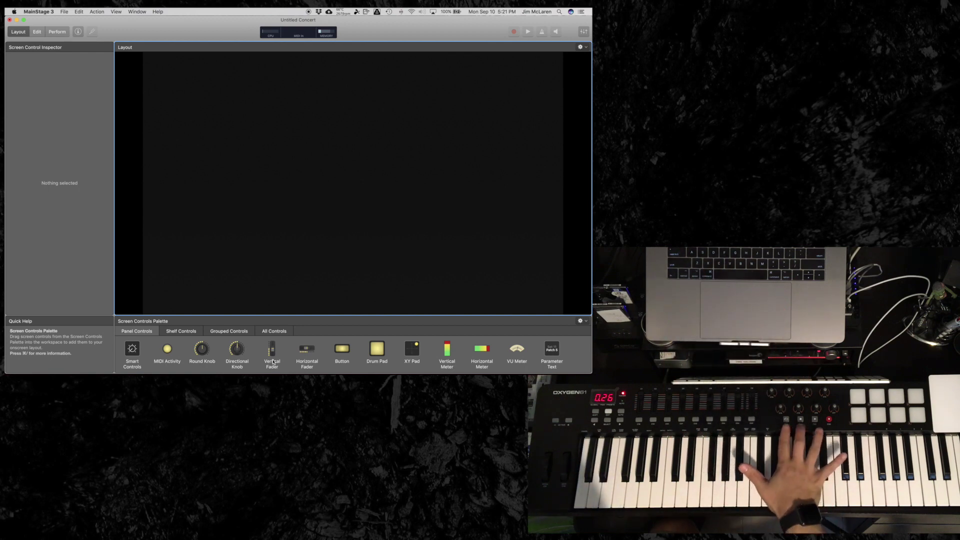
# - Add a grouped keyboard with pitch and mod wheels near the lower edge of the empty layout
pyautogui.scroll(-5, 294, 350)
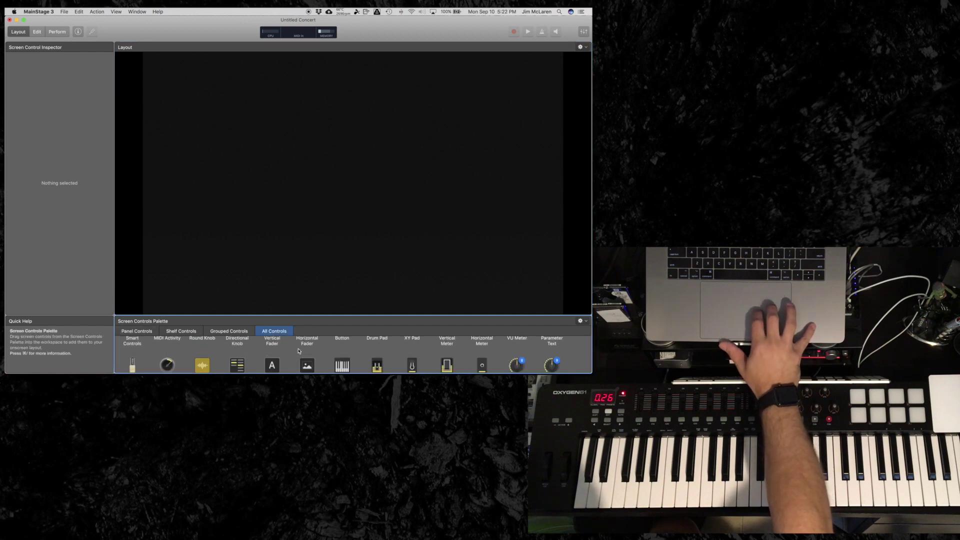
pyautogui.scroll(-5, 298, 351)
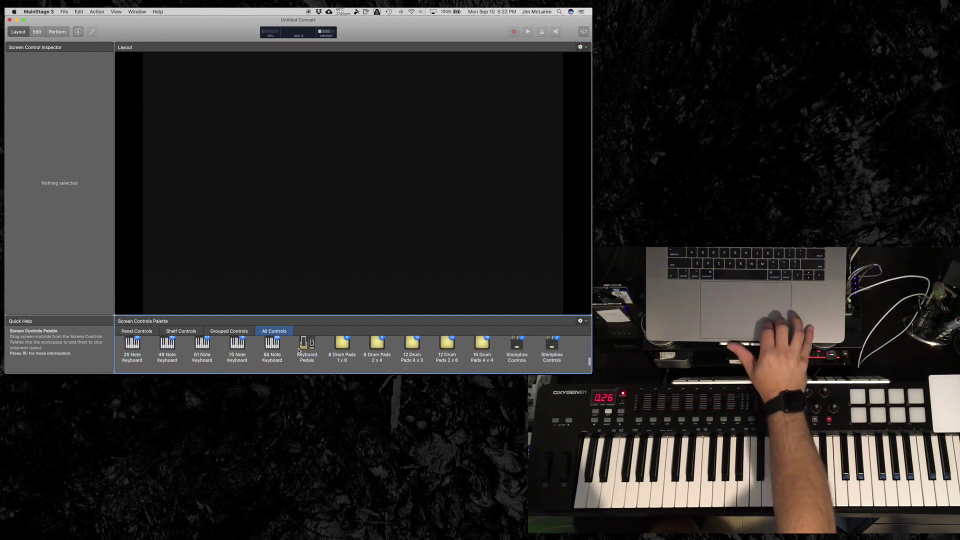
pyautogui.moveTo(254, 294); pyautogui.dragTo(358, 260)
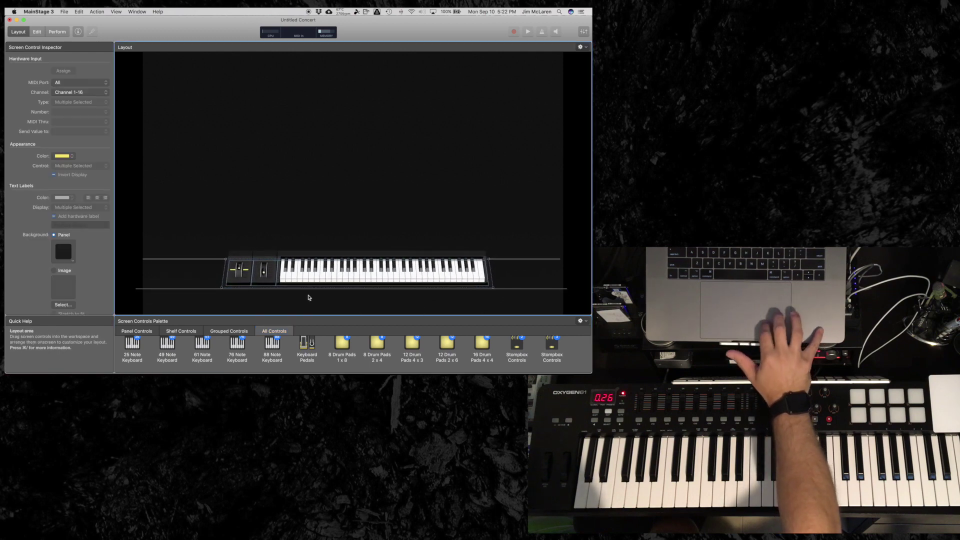
# - Add the Keyboard Pedals group to the left of the pitch and mod wheels, beside the keyboard
pyautogui.moveTo(304, 345); pyautogui.dragTo(232, 254)
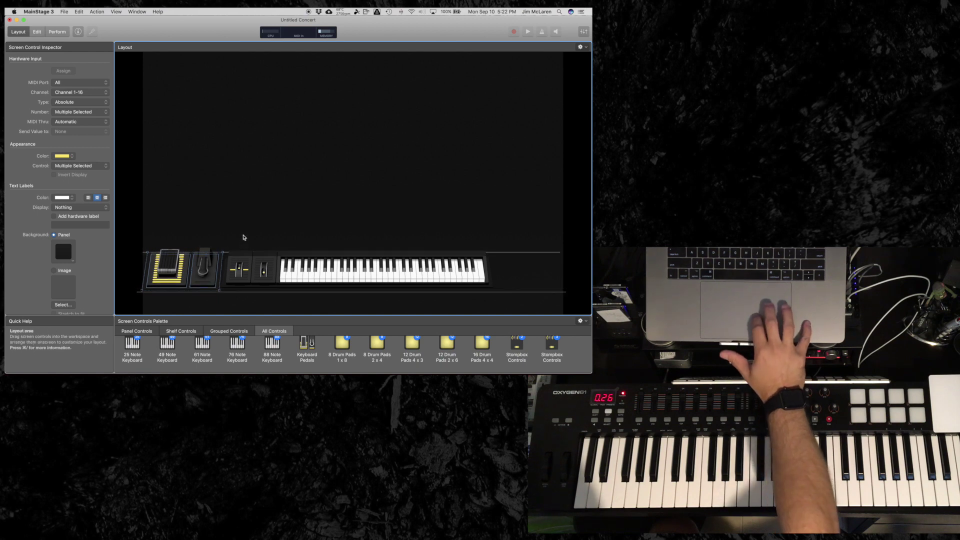
pyautogui.click(244, 234)
pyautogui.click(217, 264)
pyautogui.click(264, 243)
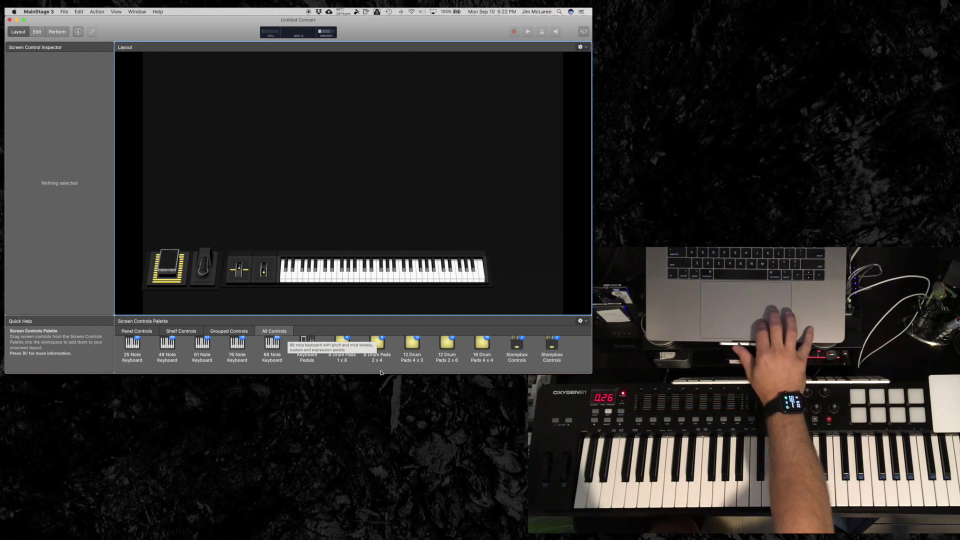
# - Add the 8 Drum Pads 2 x 4 group, shrink it and place it above the keyboard's right end
pyautogui.moveTo(375, 348); pyautogui.dragTo(364, 142)
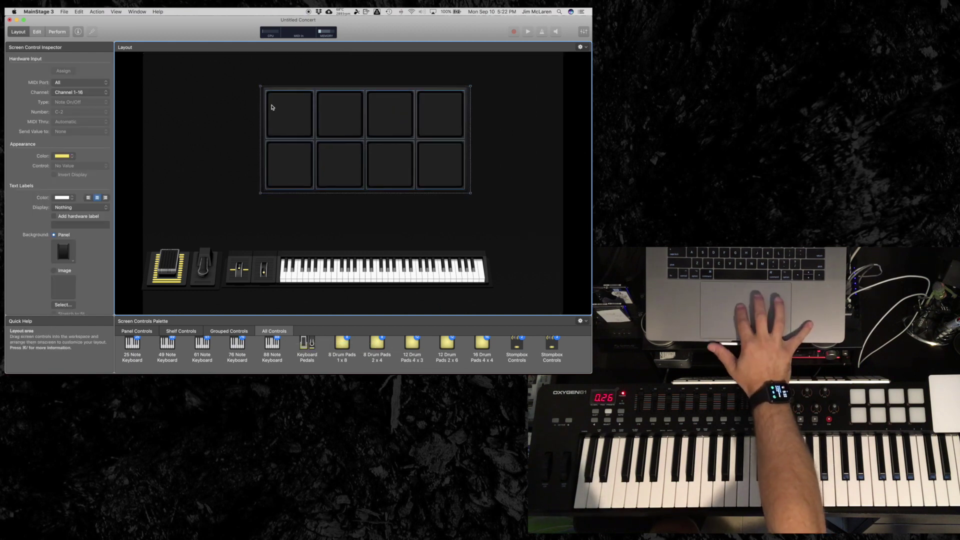
pyautogui.moveTo(260, 89); pyautogui.dragTo(470, 188)
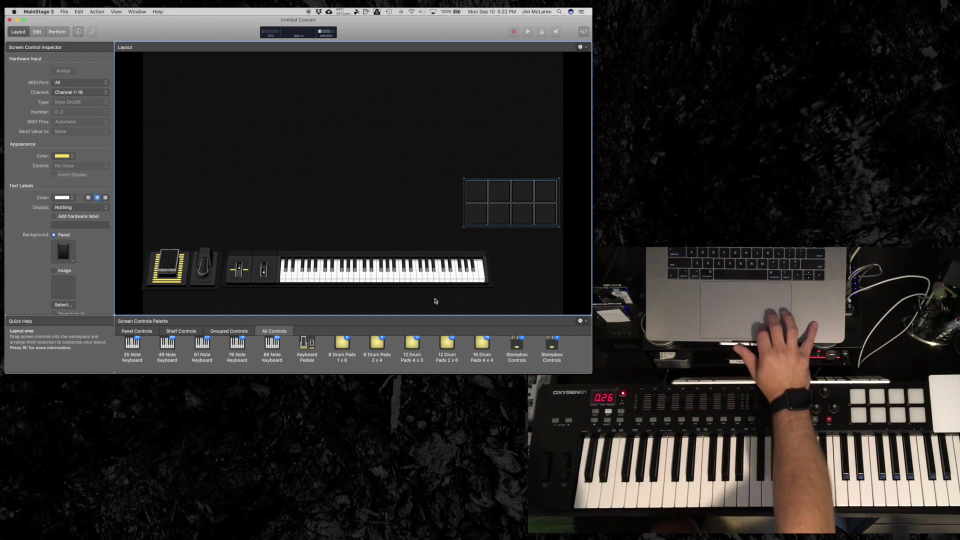
# - Add a single Directional Knob, shrink it and place it to the left of the drum pads
pyautogui.scroll(-2, 443, 358)
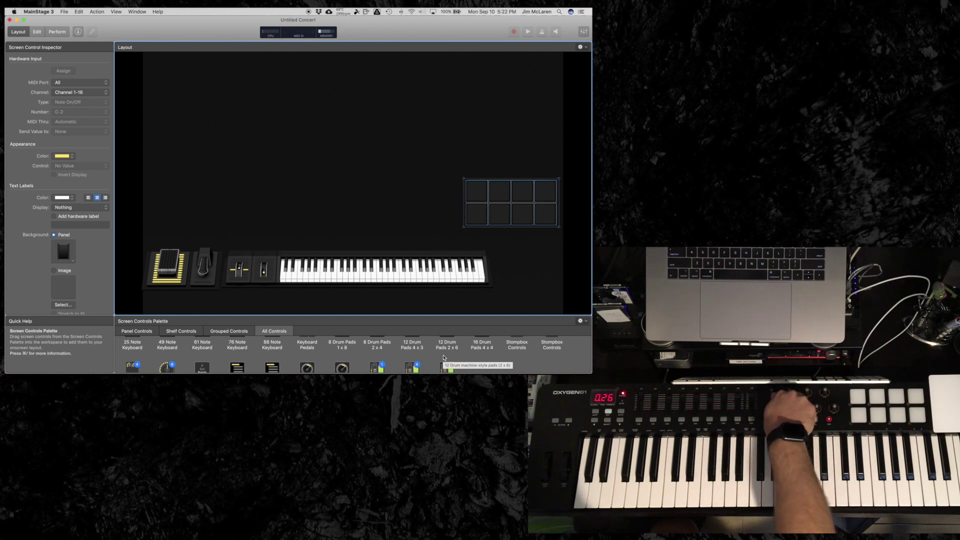
pyautogui.scroll(-3, 443, 358)
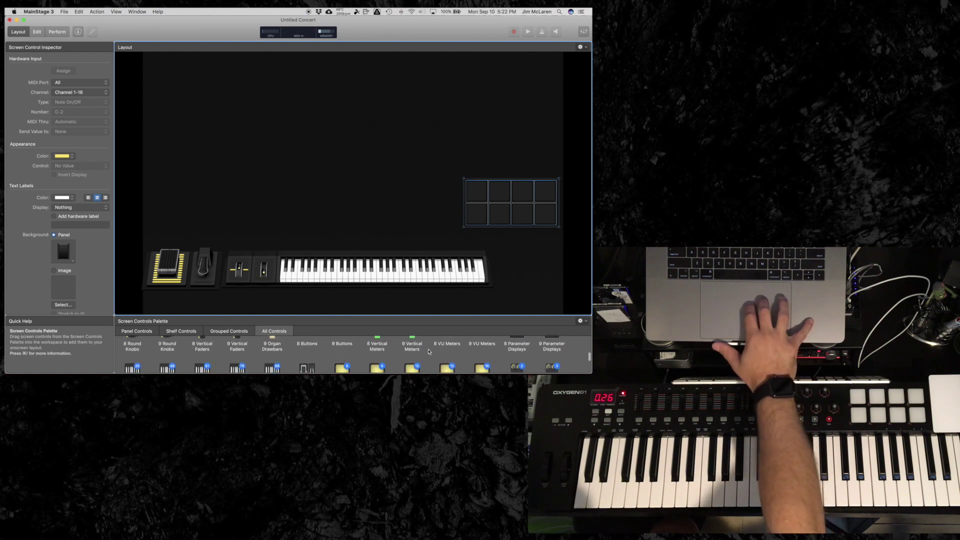
pyautogui.scroll(2, 429, 352)
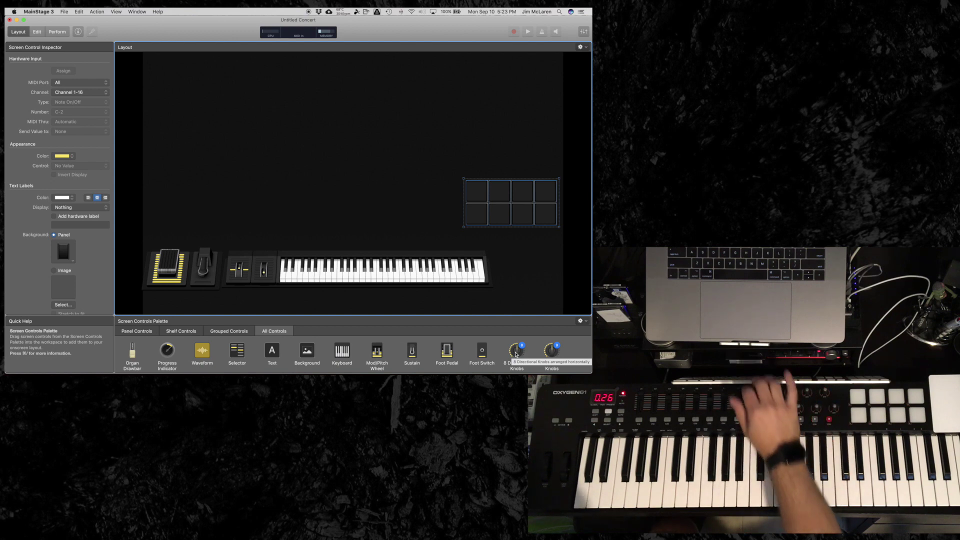
pyautogui.scroll(5, 450, 350)
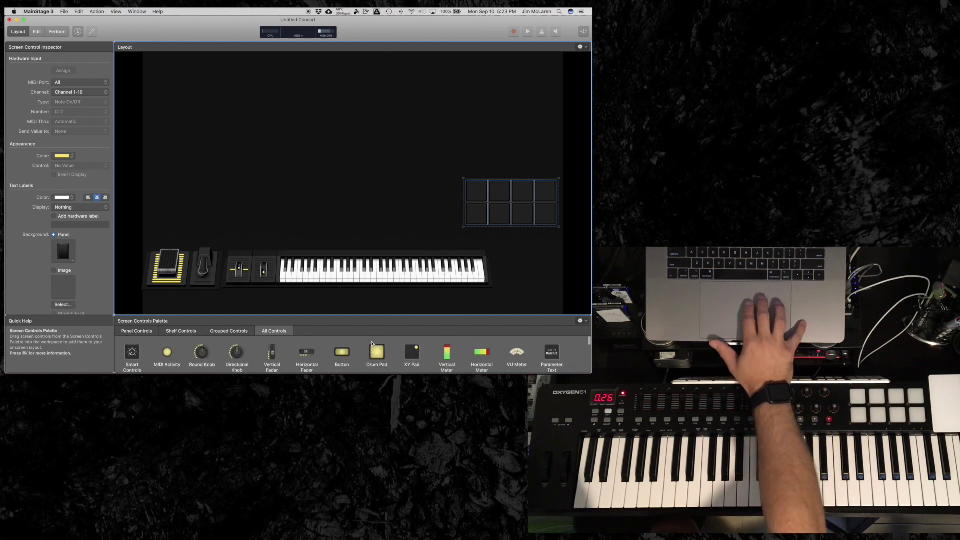
pyautogui.moveTo(237, 351); pyautogui.dragTo(255, 126)
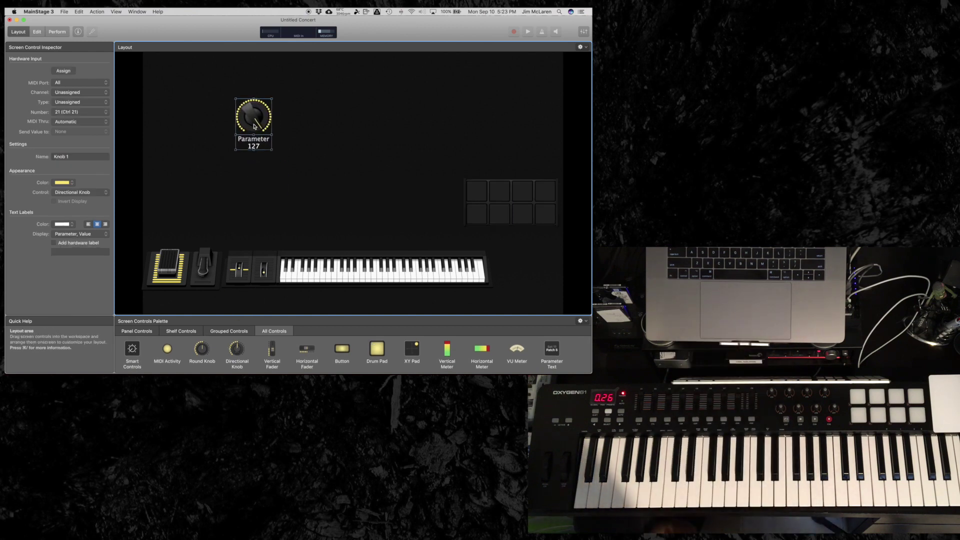
pyautogui.moveTo(236, 101); pyautogui.dragTo(373, 177)
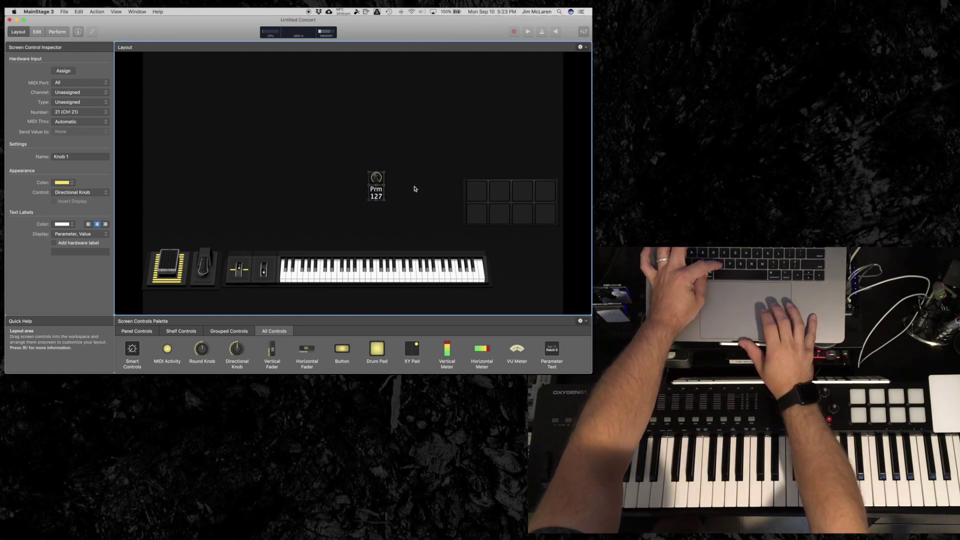
# - Duplicate the small knob to form an aligned horizontal row of four knobs beside the drum pads
pyautogui.press('super+d')
pyautogui.moveTo(383, 186); pyautogui.dragTo(395, 180)
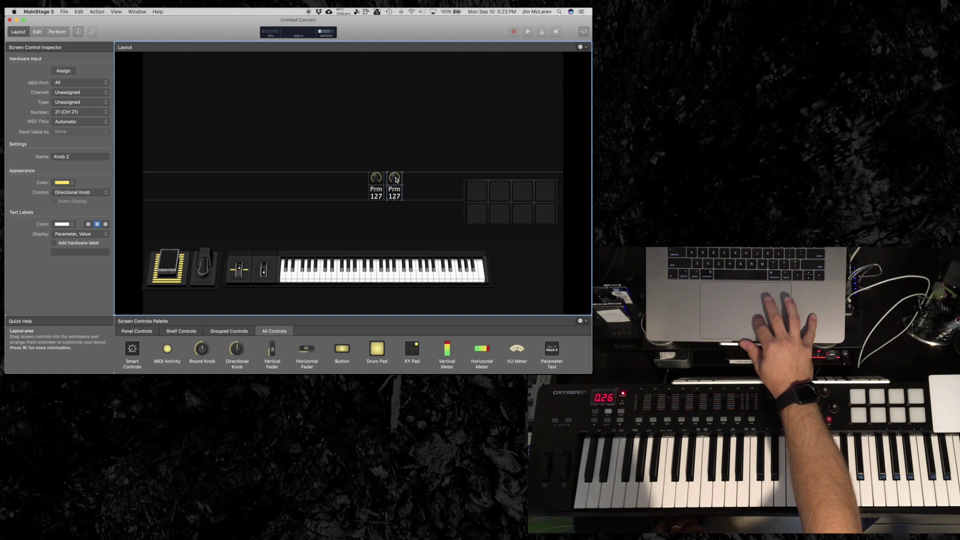
pyautogui.moveTo(396, 180); pyautogui.dragTo(377, 214)
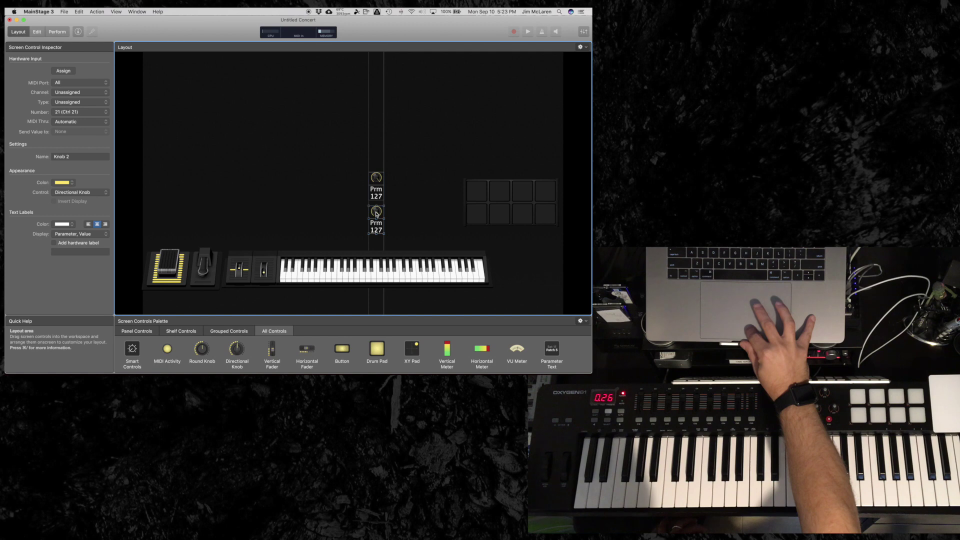
pyautogui.moveTo(376, 214); pyautogui.dragTo(397, 179)
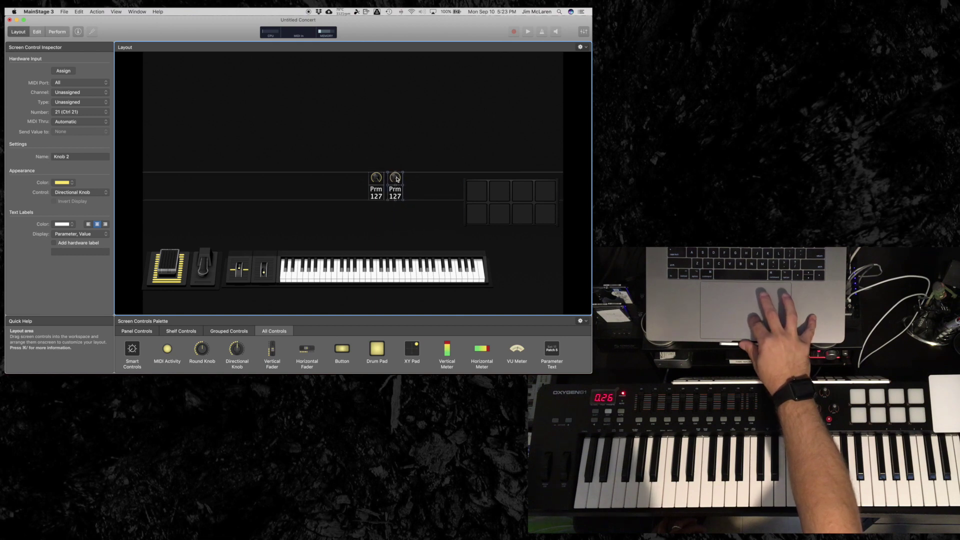
pyautogui.moveTo(397, 179)
pyautogui.mouseDown()
pyautogui.moveTo(411, 184)
pyautogui.moveTo(370, 168)
pyautogui.moveTo(411, 179)
pyautogui.mouseUp()
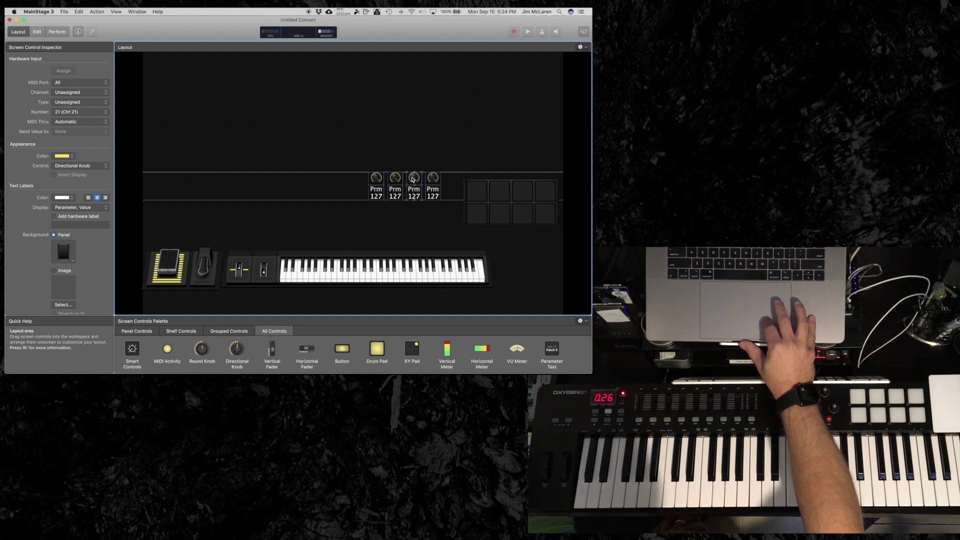
pyautogui.moveTo(412, 179); pyautogui.dragTo(413, 179)
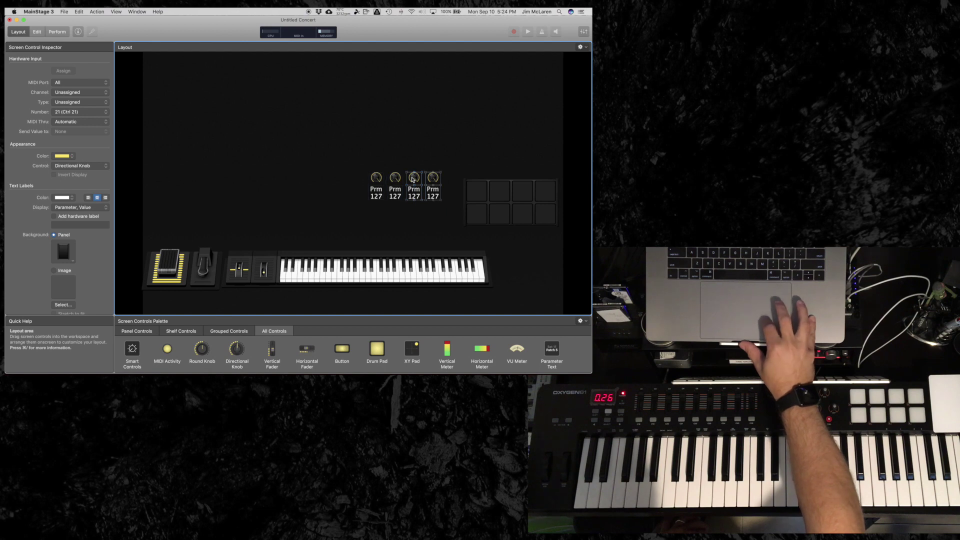
# - Duplicate the row of four knobs and place the copy just below it, offset slightly to the right
pyautogui.click(380, 162)
pyautogui.moveTo(347, 178); pyautogui.dragTo(438, 198)
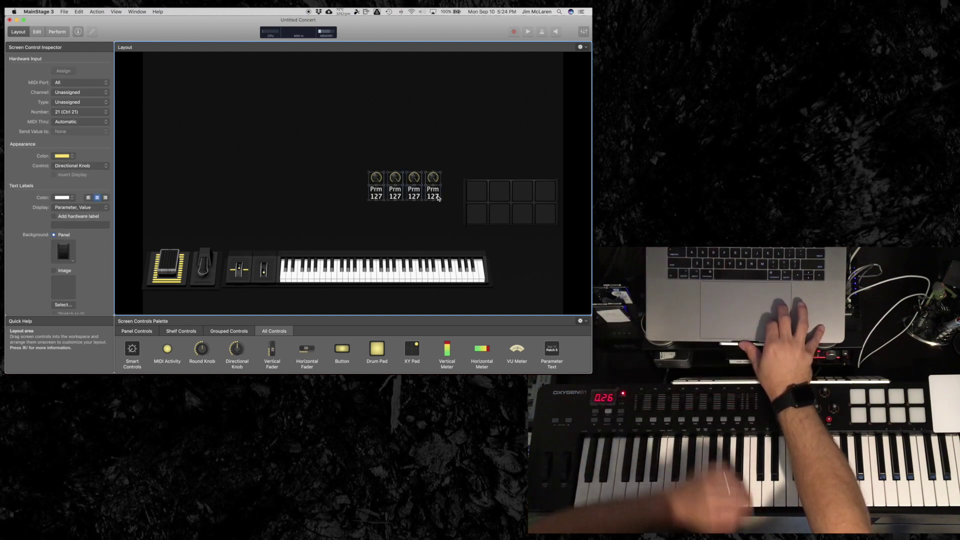
pyautogui.press('super+d')
pyautogui.moveTo(384, 187); pyautogui.dragTo(389, 211)
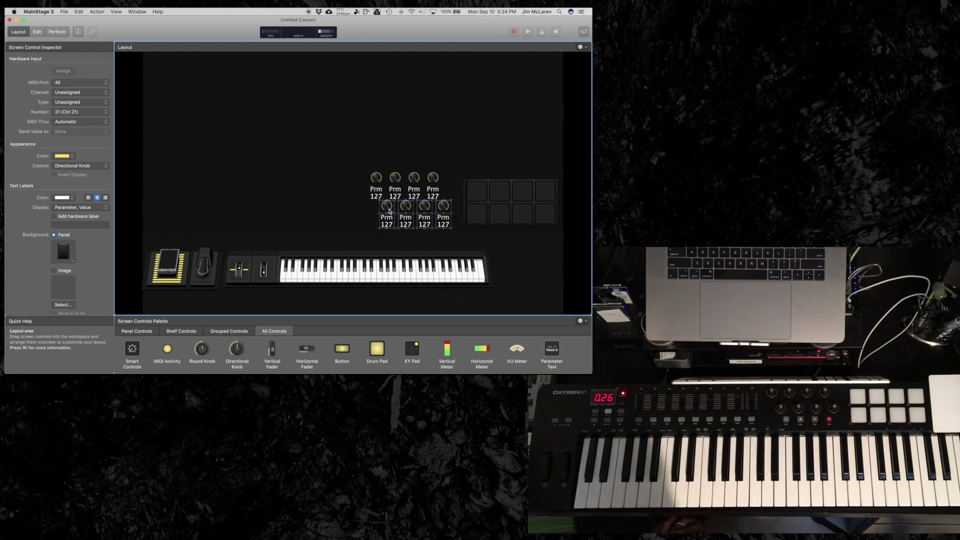
pyautogui.click(338, 206)
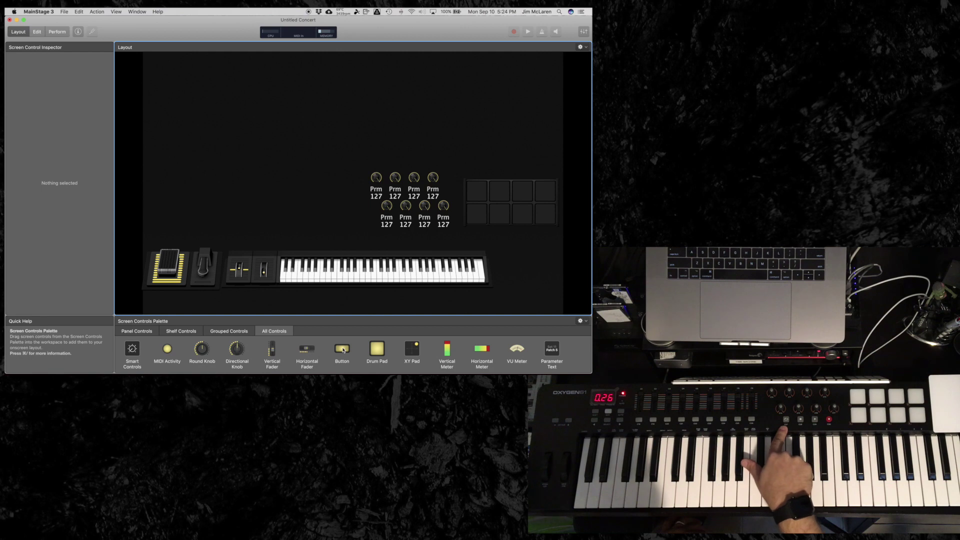
# - Add a small Button below the two knob rows, raising the knobs and drum pads slightly to make room
pyautogui.moveTo(299, 274); pyautogui.dragTo(197, 112)
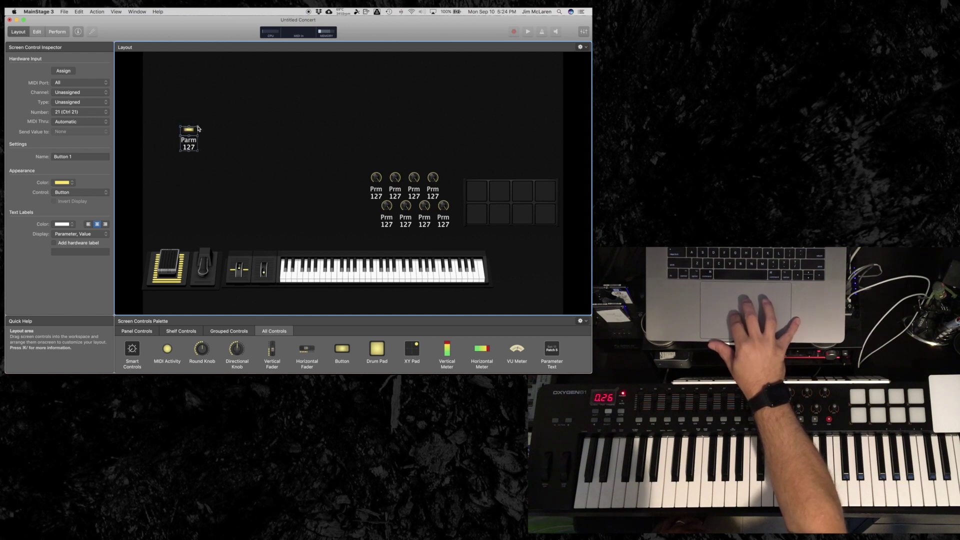
pyautogui.moveTo(191, 131); pyautogui.dragTo(379, 236)
pyautogui.moveTo(321, 161); pyautogui.dragTo(551, 211)
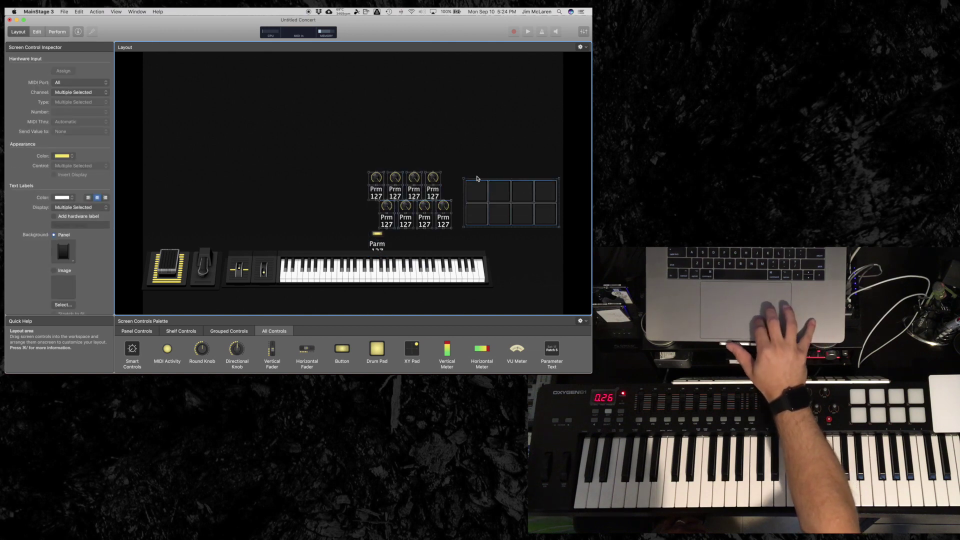
pyautogui.moveTo(476, 187); pyautogui.dragTo(476, 181)
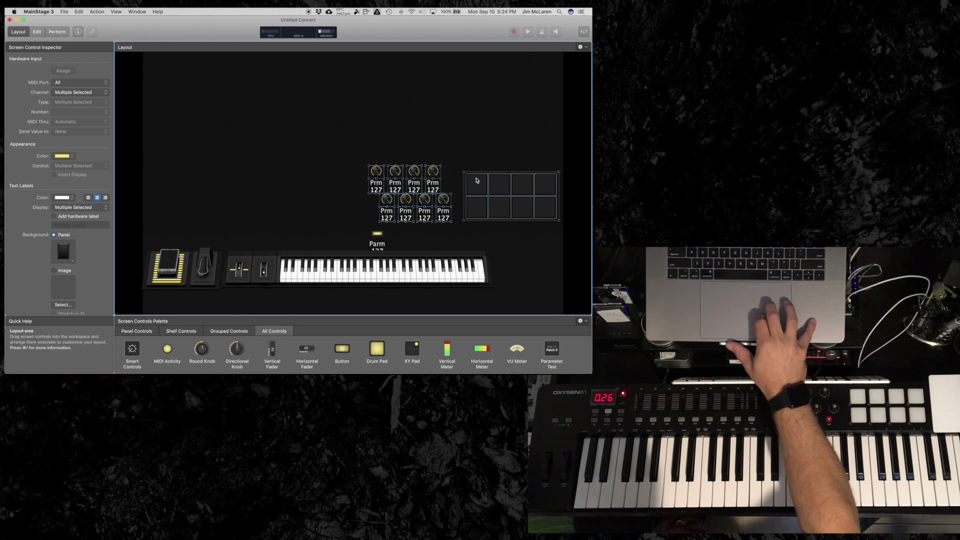
pyautogui.moveTo(380, 232); pyautogui.dragTo(377, 229)
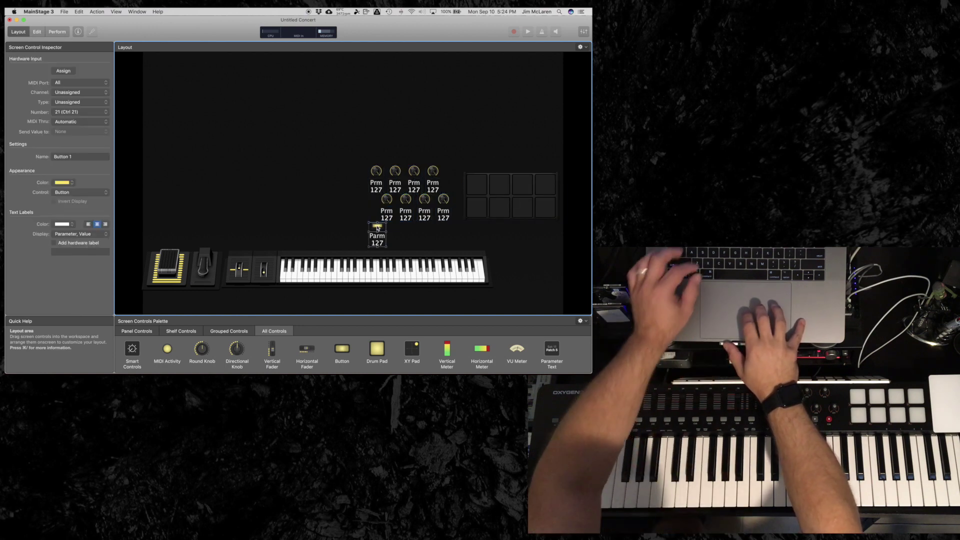
# - Duplicate the button to form an aligned row of four buttons beneath the knobs
pyautogui.press('super+d')
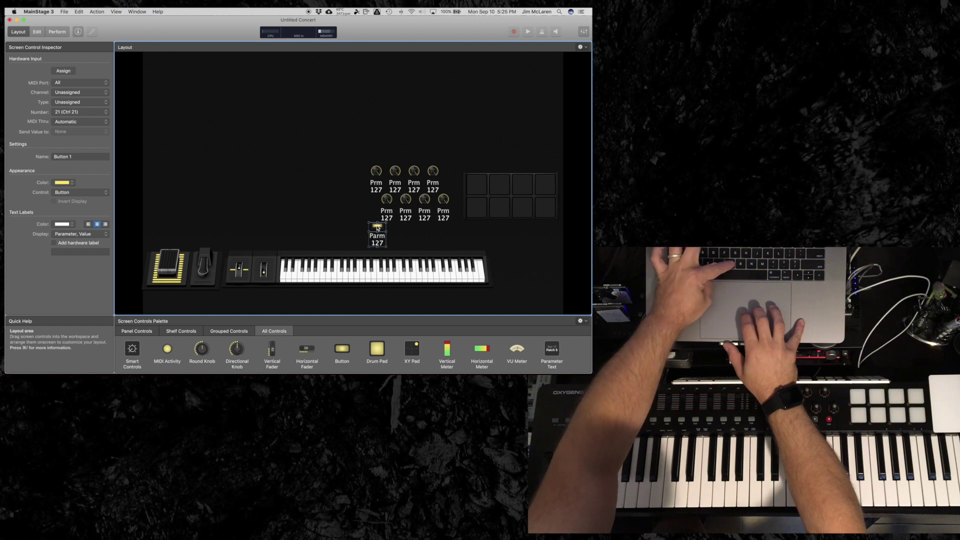
pyautogui.moveTo(382, 231); pyautogui.dragTo(392, 227)
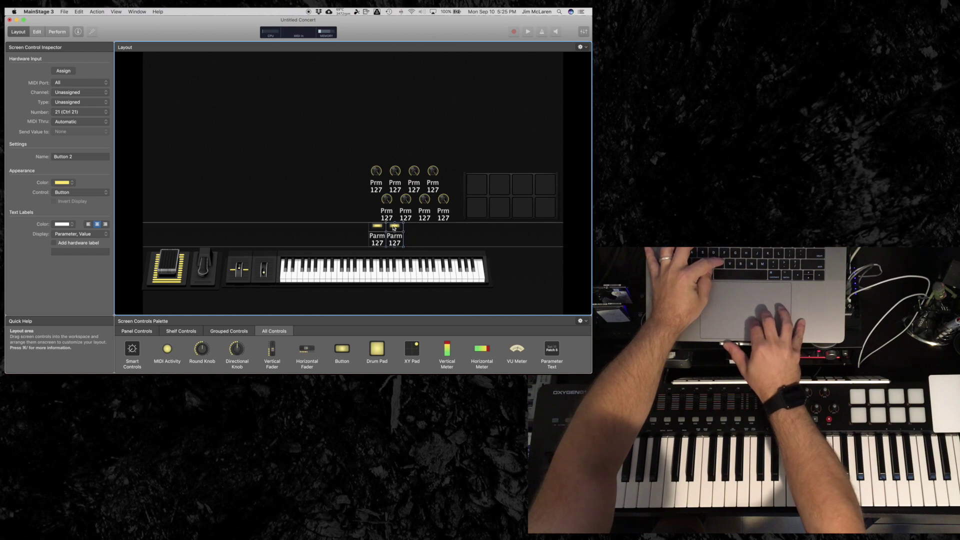
pyautogui.keyDown('shift'); pyautogui.click(379, 228); pyautogui.keyUp('shift')
pyautogui.moveTo(381, 229); pyautogui.dragTo(416, 229)
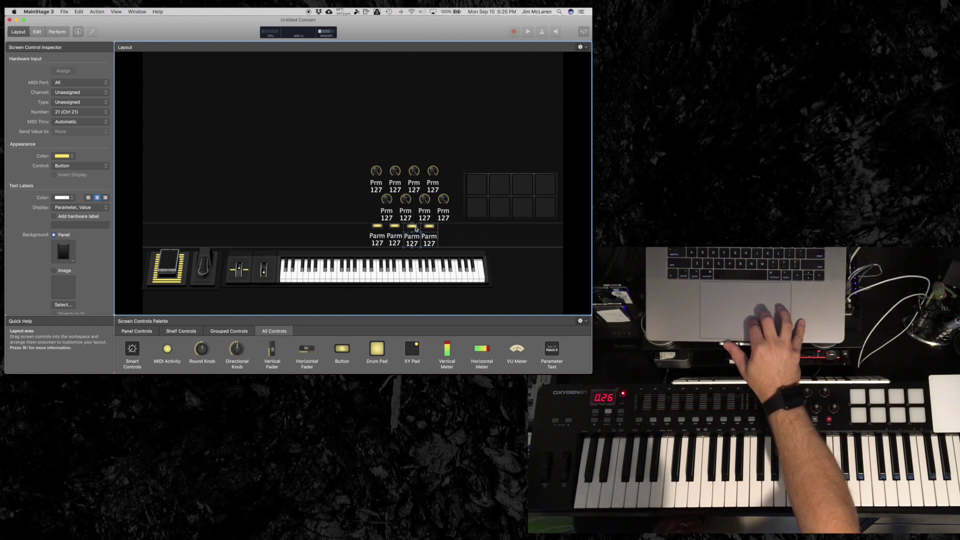
pyautogui.click(337, 207)
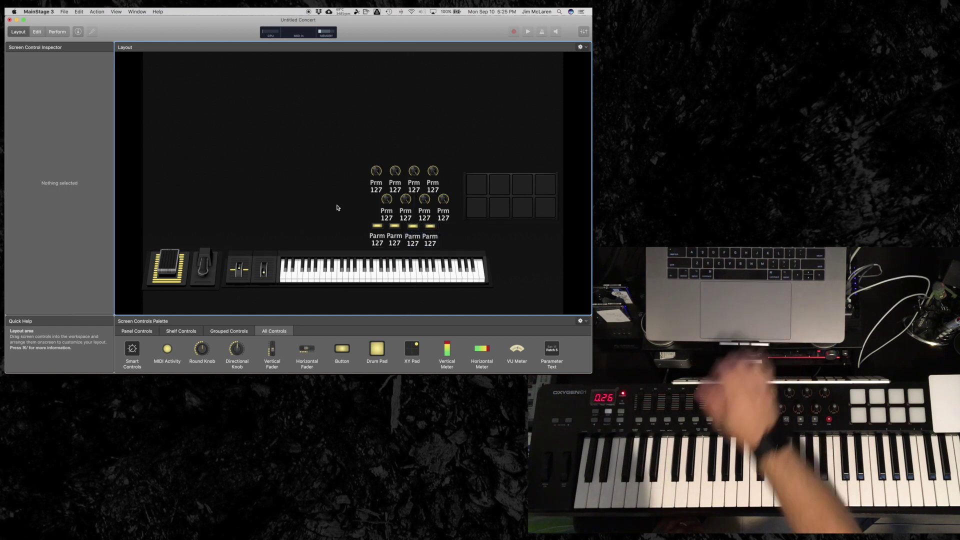
# - Shift the four-button row to sit under the lower knob row and add a 9 Vertical Faders group, shrunk to fit beside the knobs
pyautogui.moveTo(356, 231); pyautogui.dragTo(440, 230)
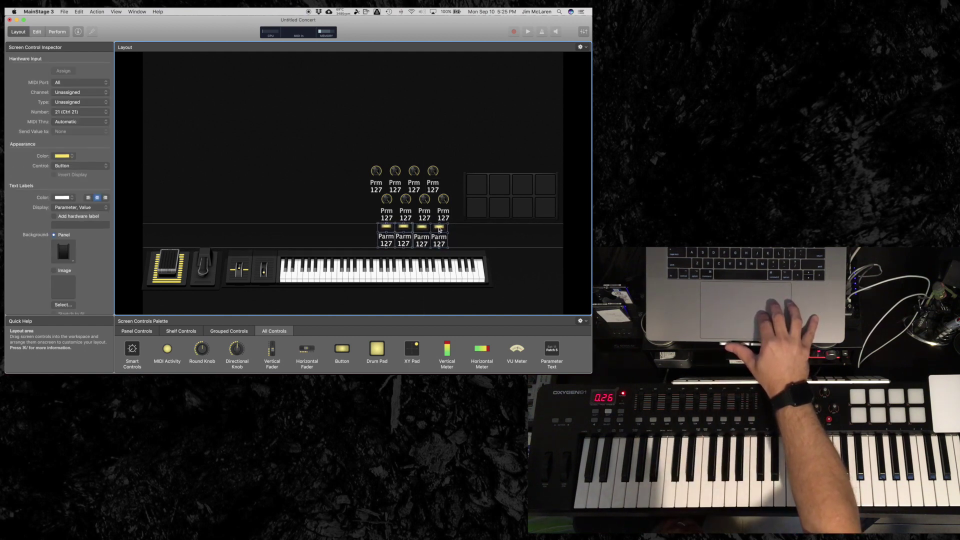
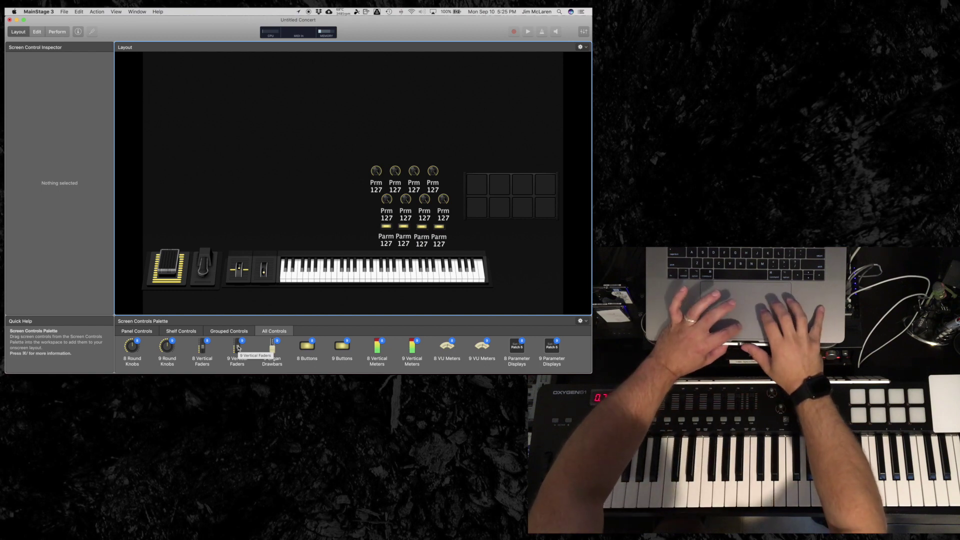
pyautogui.moveTo(238, 349); pyautogui.dragTo(345, 71)
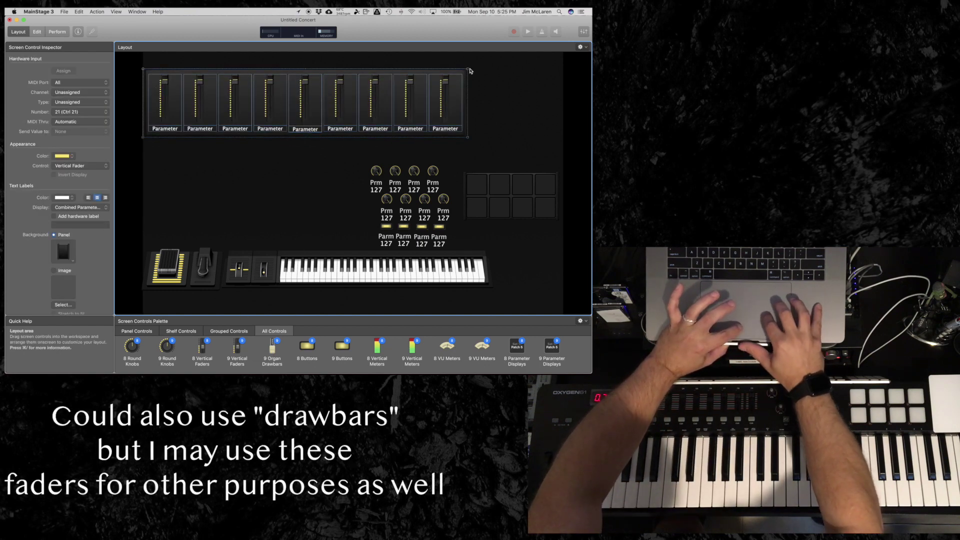
pyautogui.moveTo(468, 72); pyautogui.dragTo(358, 147)
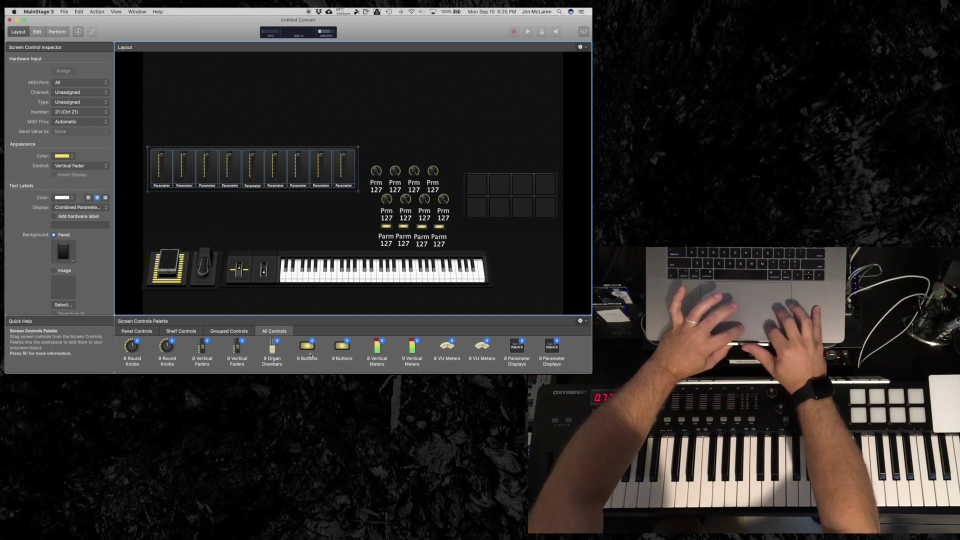
# - Add a 9 Buttons group, shrink it and place it directly beneath the nine faders
pyautogui.moveTo(307, 348); pyautogui.dragTo(243, 115)
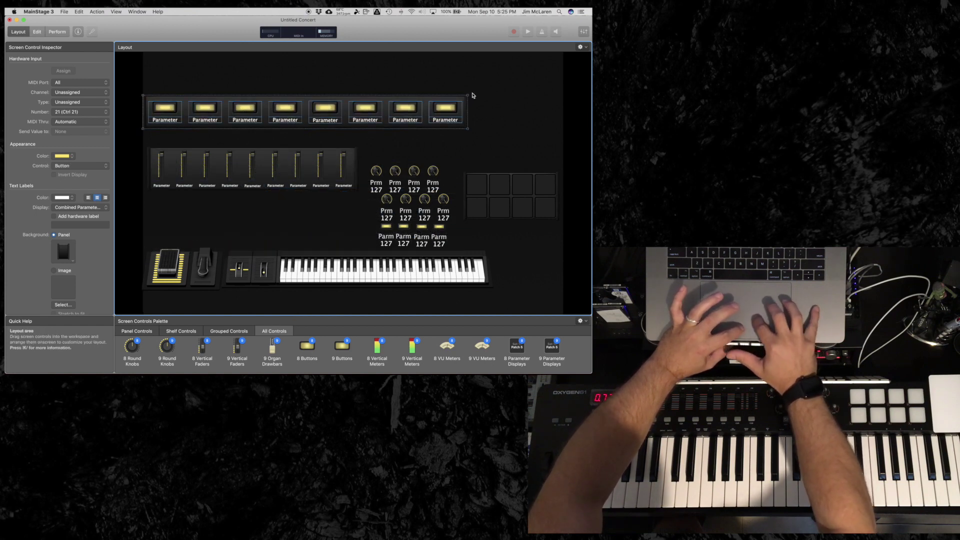
pyautogui.press('Delete')
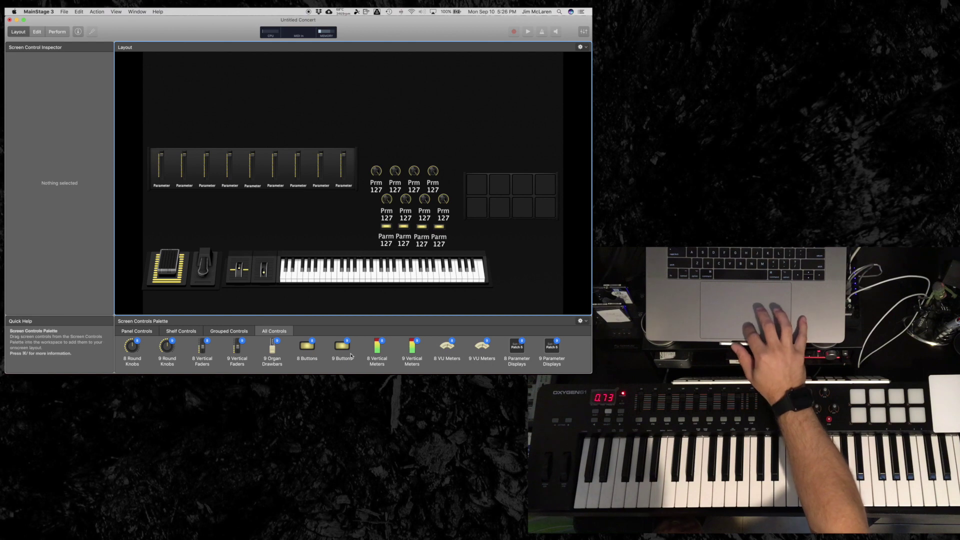
pyautogui.moveTo(342, 346); pyautogui.dragTo(356, 99)
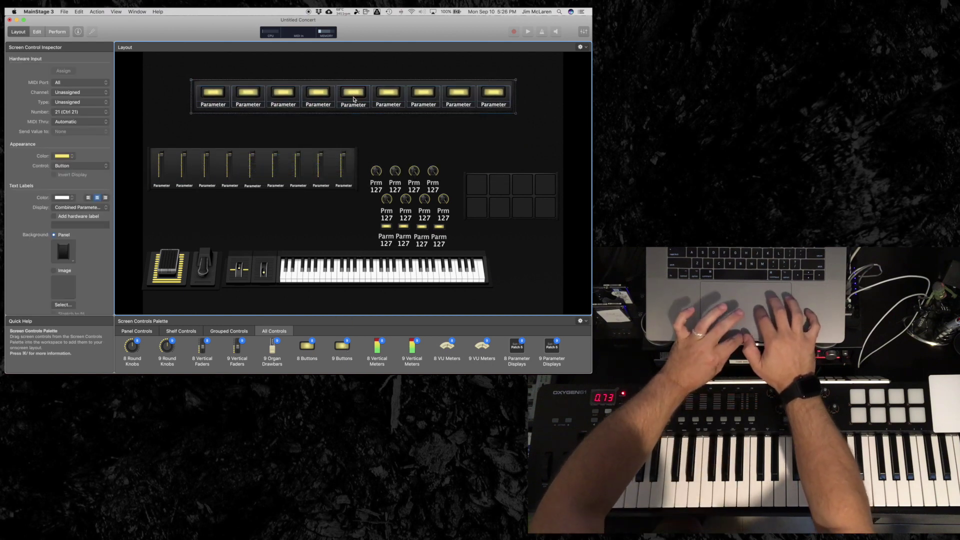
pyautogui.click(518, 85)
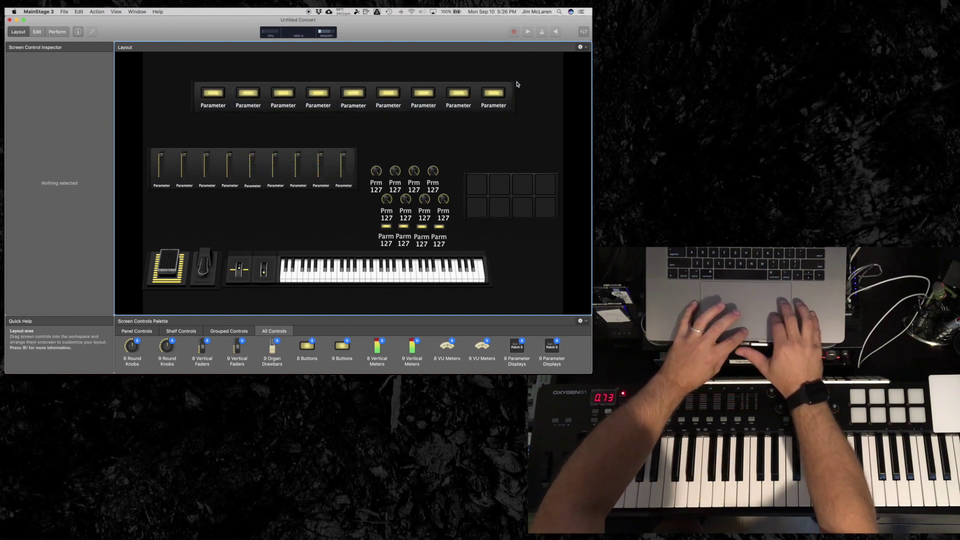
pyautogui.click(506, 85)
pyautogui.click(500, 77)
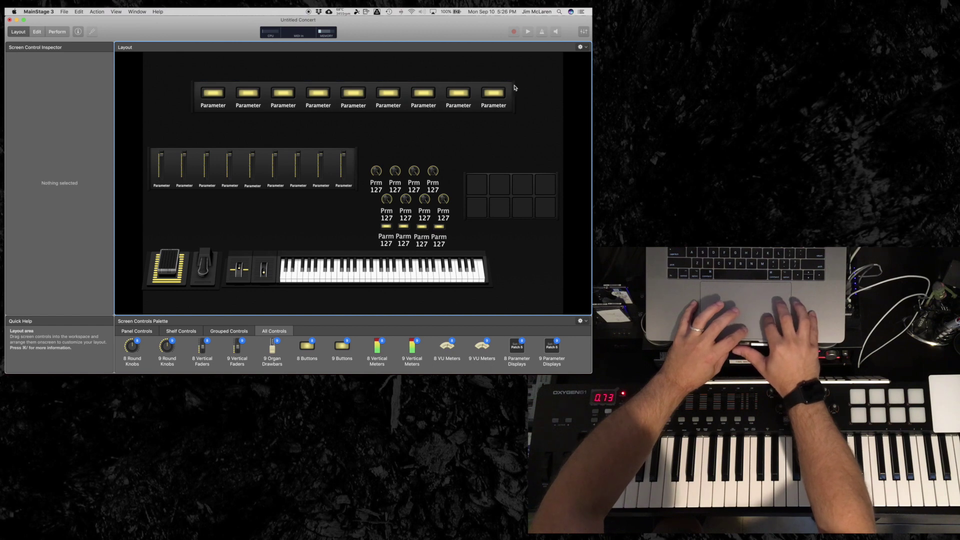
pyautogui.click(512, 88)
pyautogui.moveTo(516, 83); pyautogui.dragTo(295, 201)
pyautogui.click(368, 202)
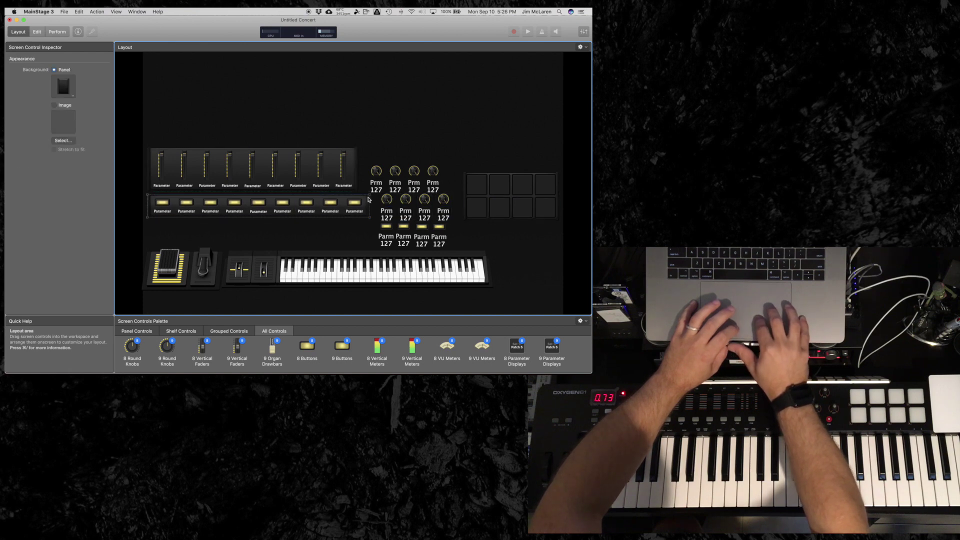
# - Narrow the nine-button group so its edges line up with the fader group above it
pyautogui.click(370, 198)
pyautogui.click(361, 200)
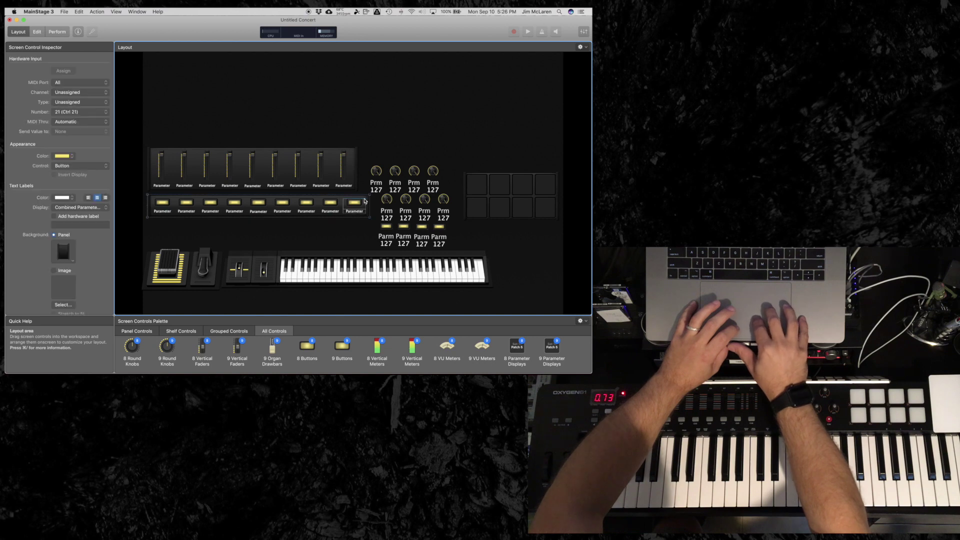
pyautogui.click(373, 200)
pyautogui.click(369, 199)
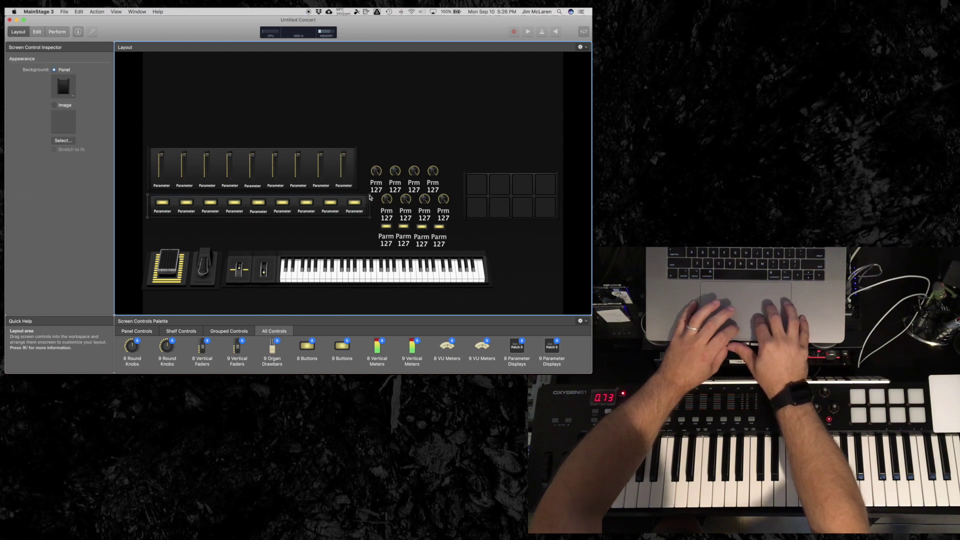
pyautogui.moveTo(370, 198); pyautogui.dragTo(359, 200)
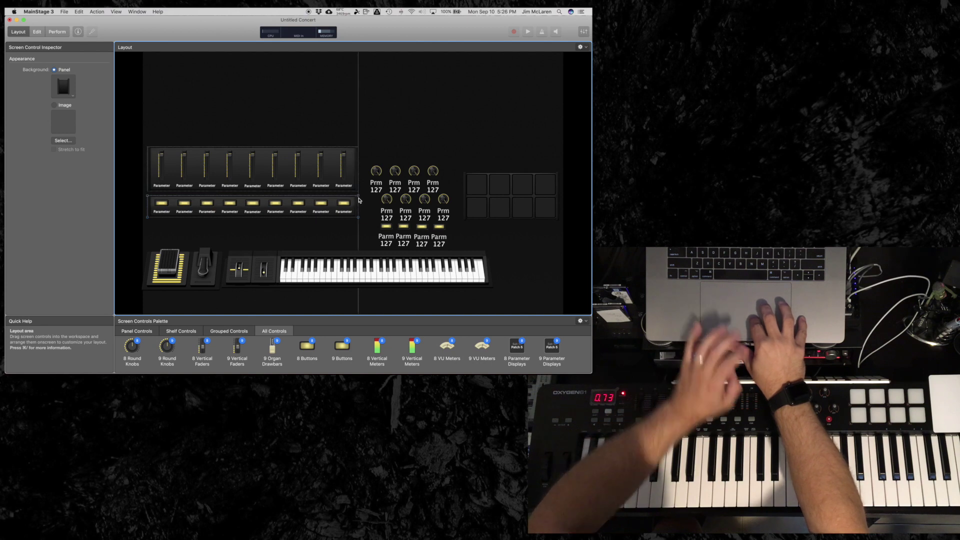
pyautogui.moveTo(359, 200); pyautogui.dragTo(359, 199)
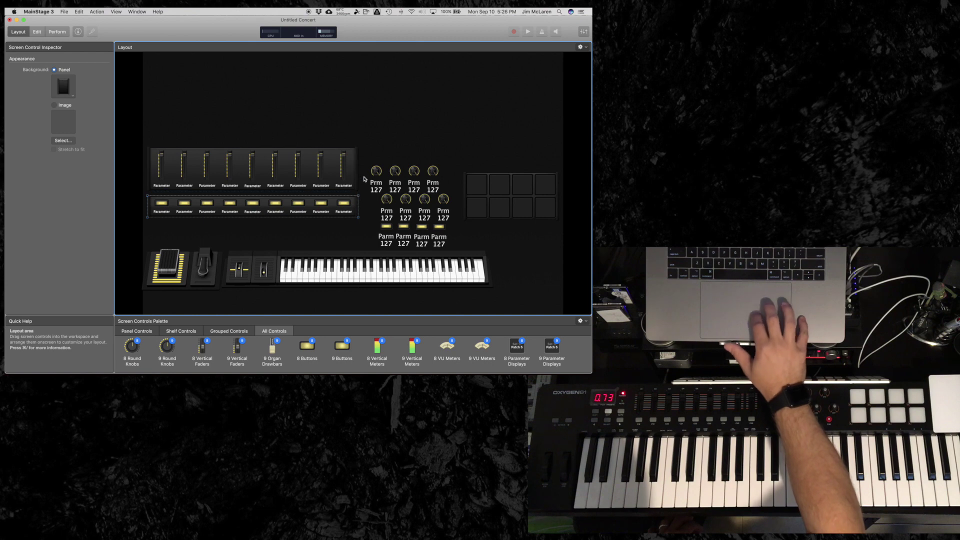
# - Lower the fader and button groups together closer to the keyboard, and raise the drum pads level with the top of the faders
pyautogui.moveTo(232, 114); pyautogui.dragTo(332, 243)
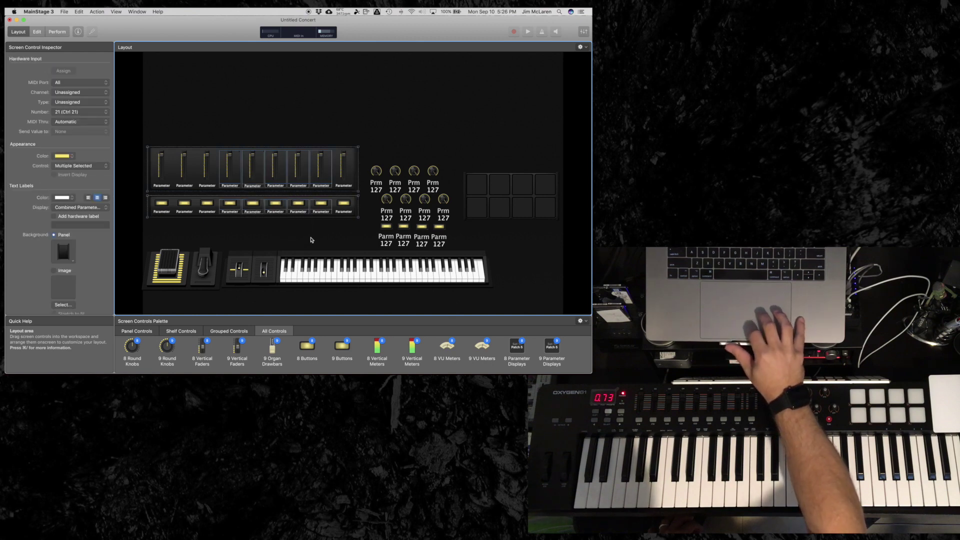
pyautogui.click(353, 208)
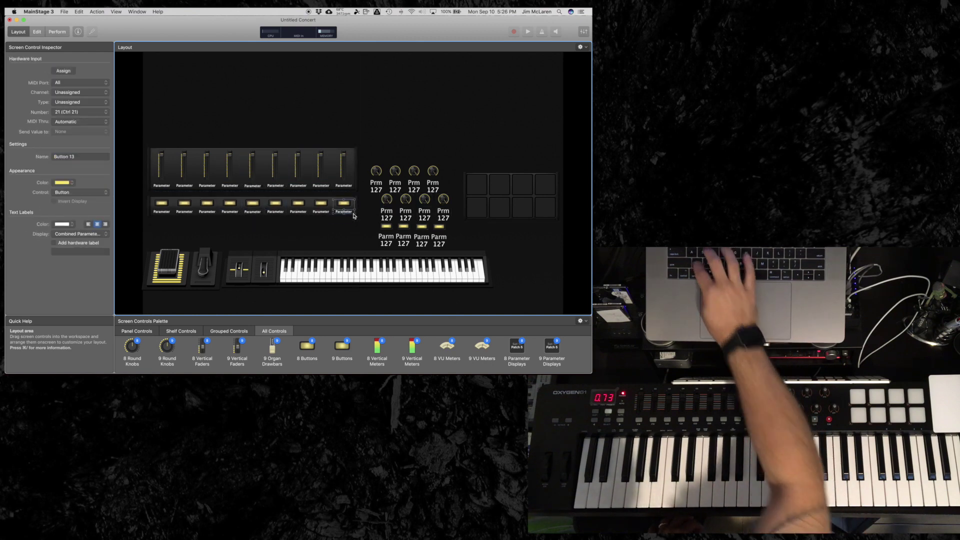
pyautogui.moveTo(359, 231); pyautogui.dragTo(196, 170)
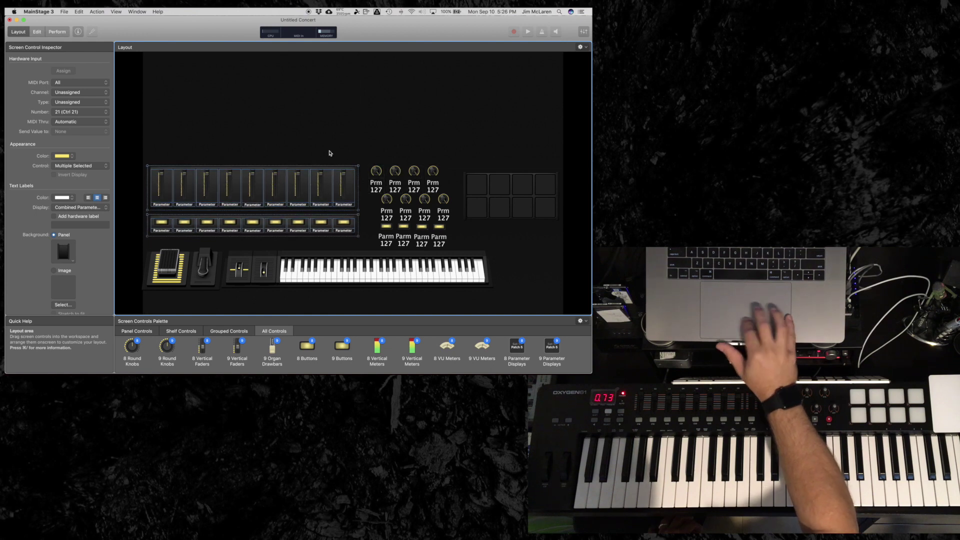
pyautogui.click(465, 176)
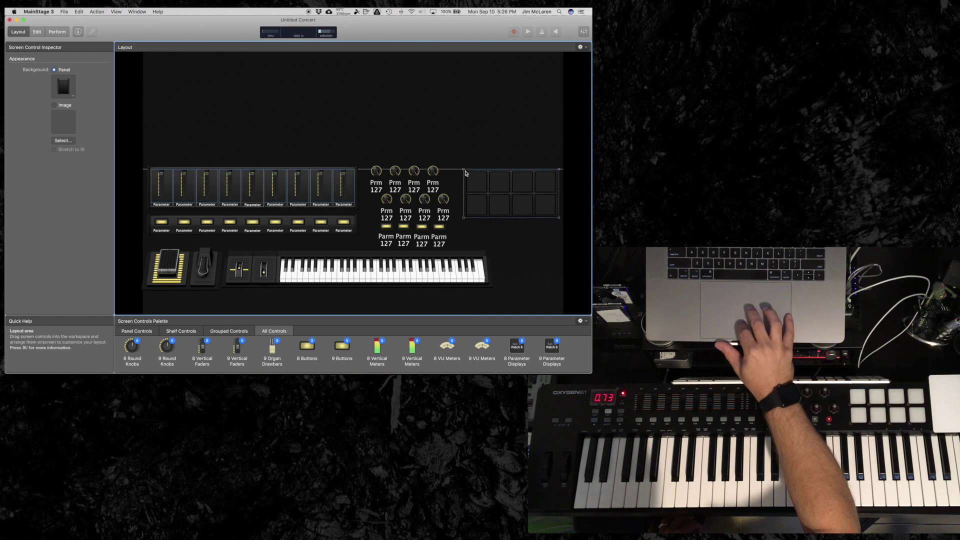
pyautogui.moveTo(465, 172); pyautogui.dragTo(465, 171)
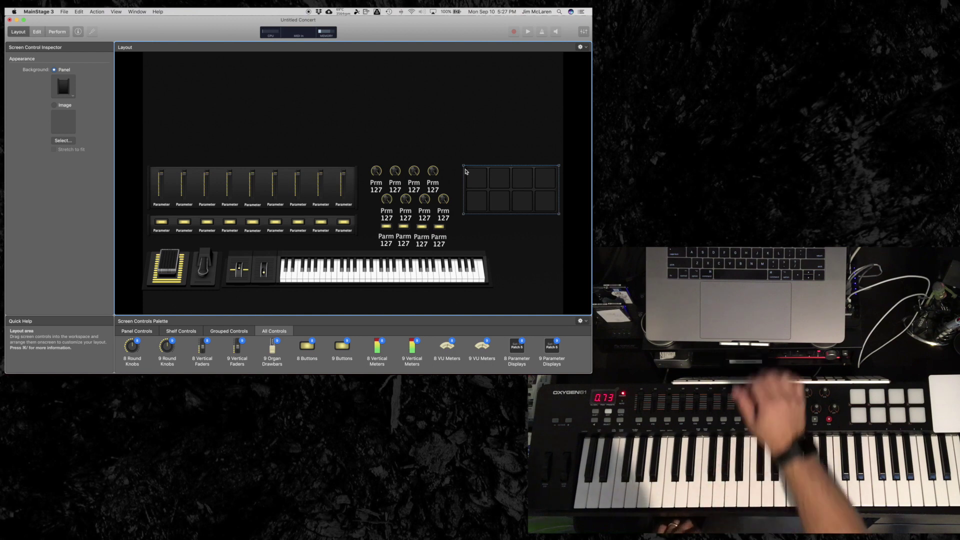
# - Close the untitled concert and open the recent concert Main2
pyautogui.click(64, 12)
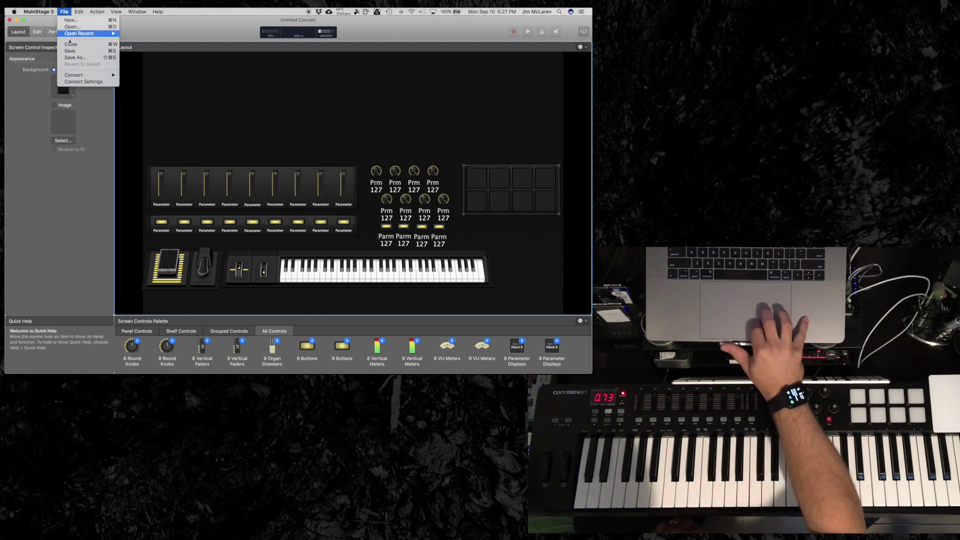
pyautogui.click(71, 45)
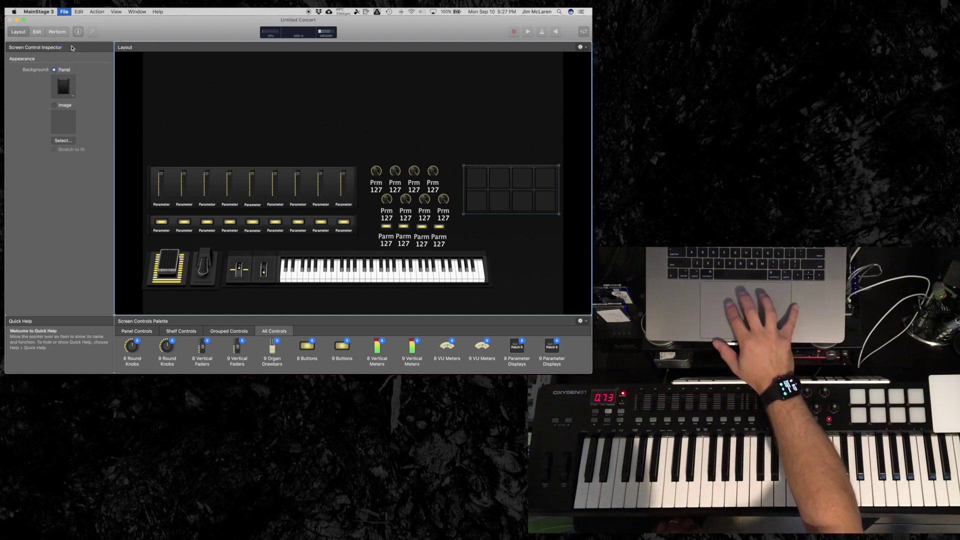
pyautogui.click(275, 77)
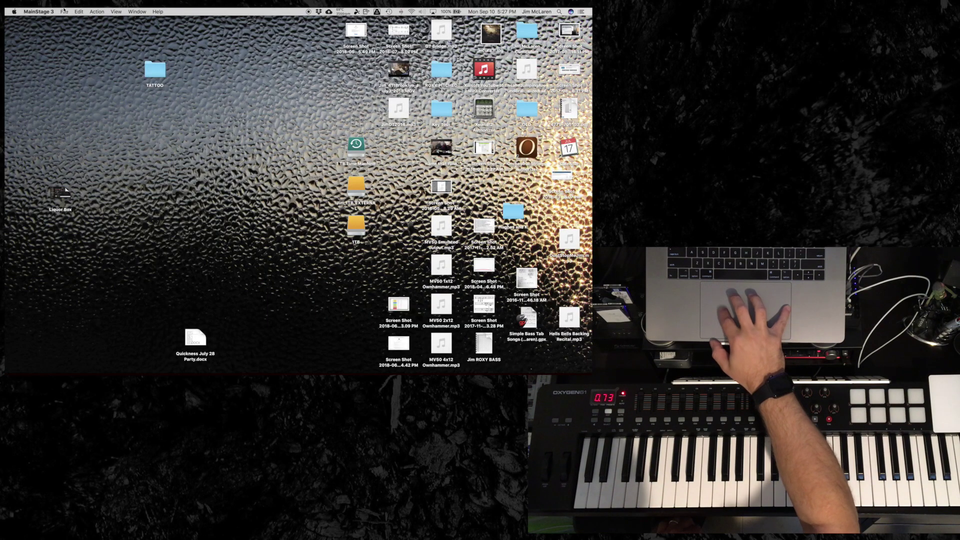
pyautogui.click(64, 11)
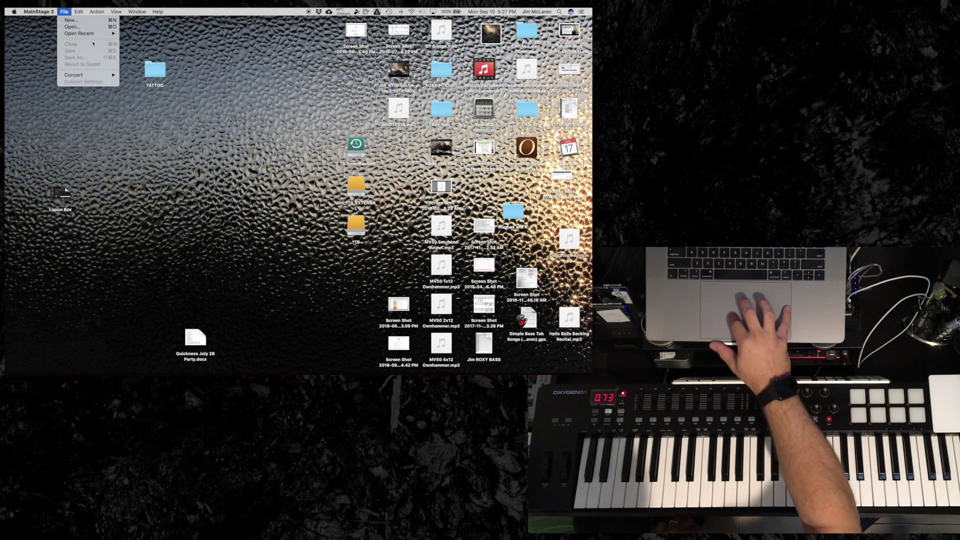
pyautogui.moveTo(114, 34)
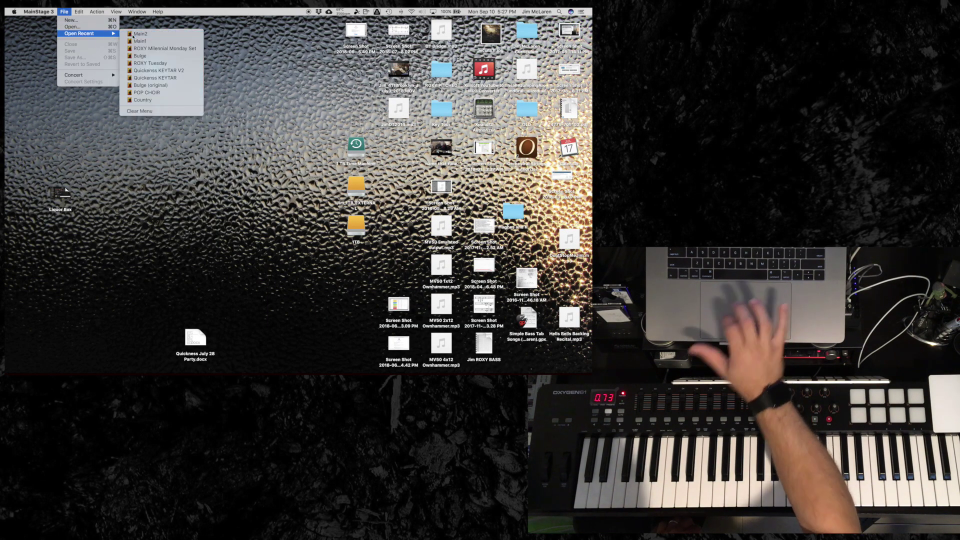
pyautogui.click(133, 34)
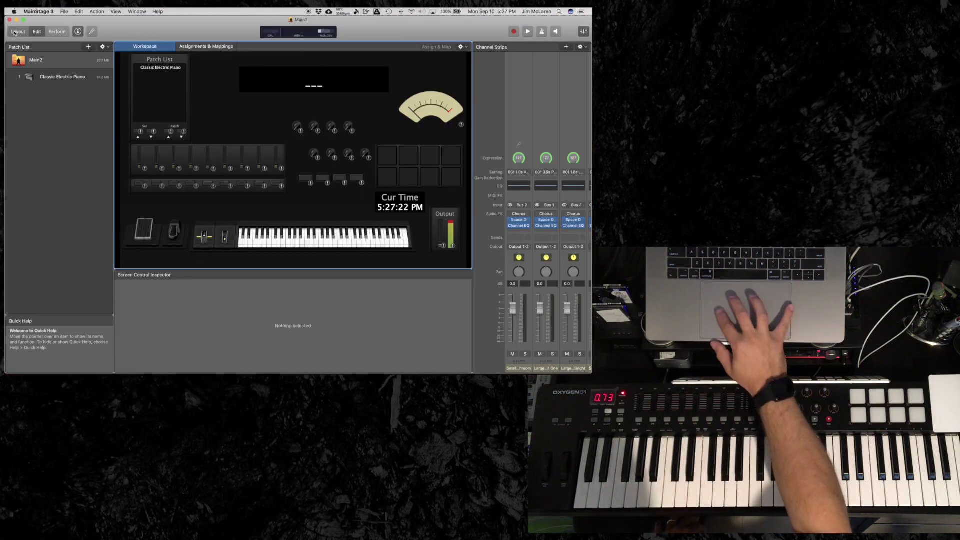
# - In Layout mode, examine Main2's VU meter, output meter and label, patch list heading and the two parameter text displays
pyautogui.click(14, 33)
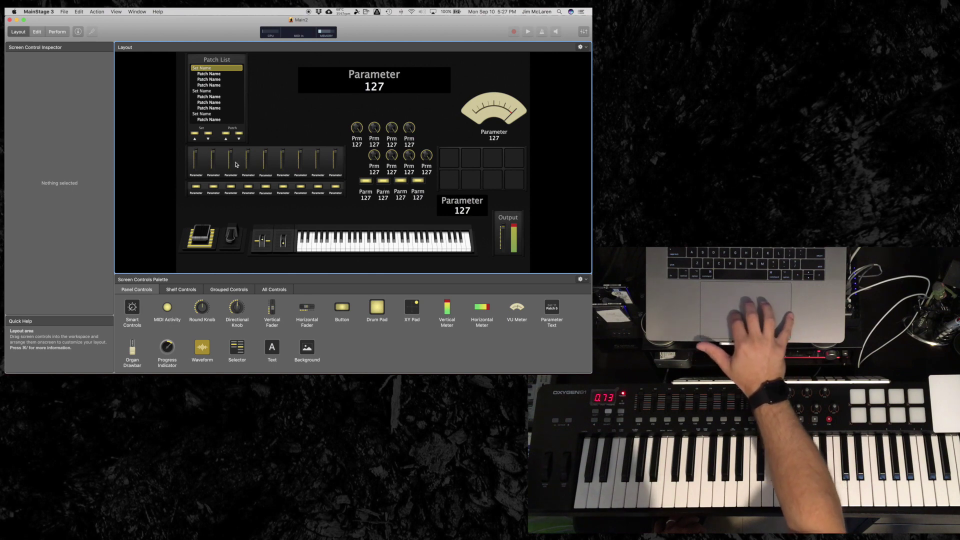
pyautogui.click(485, 106)
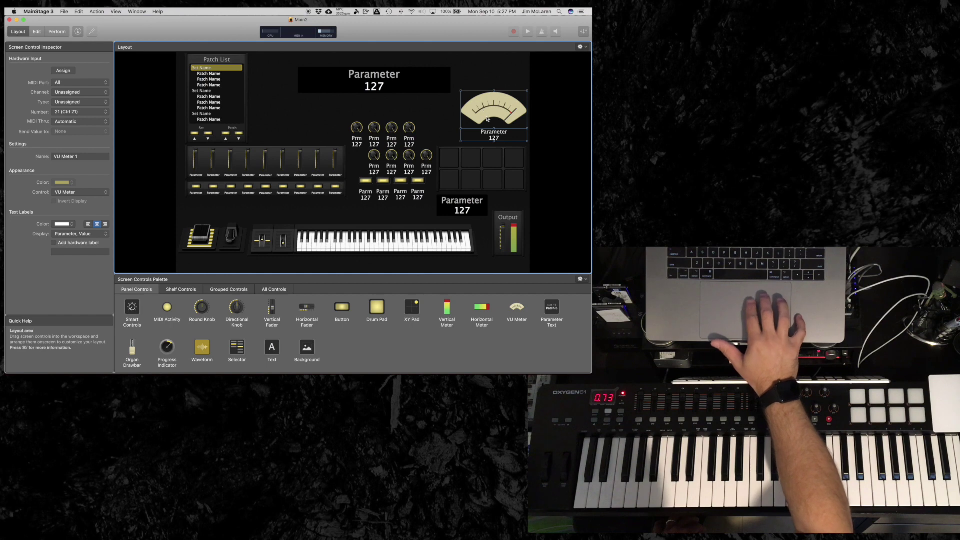
pyautogui.click(503, 228)
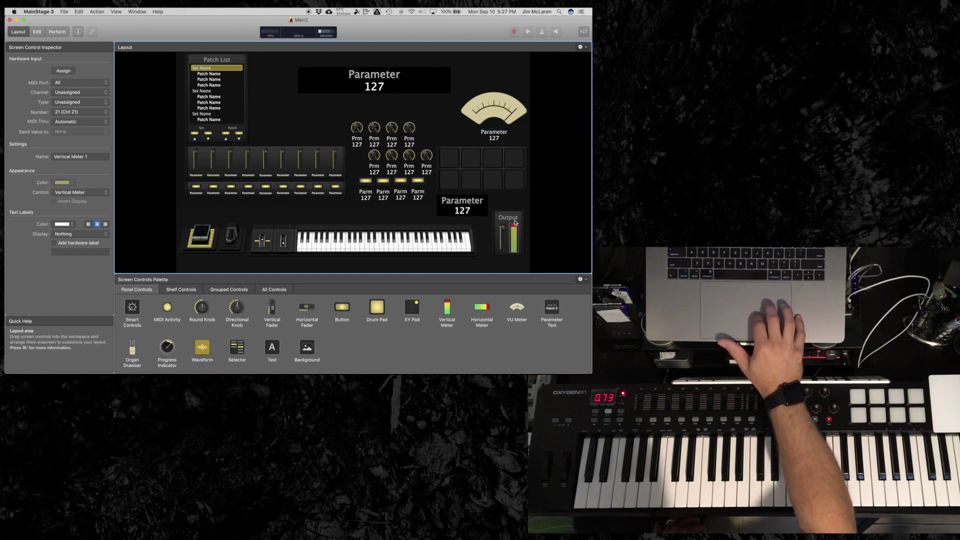
pyautogui.click(517, 217)
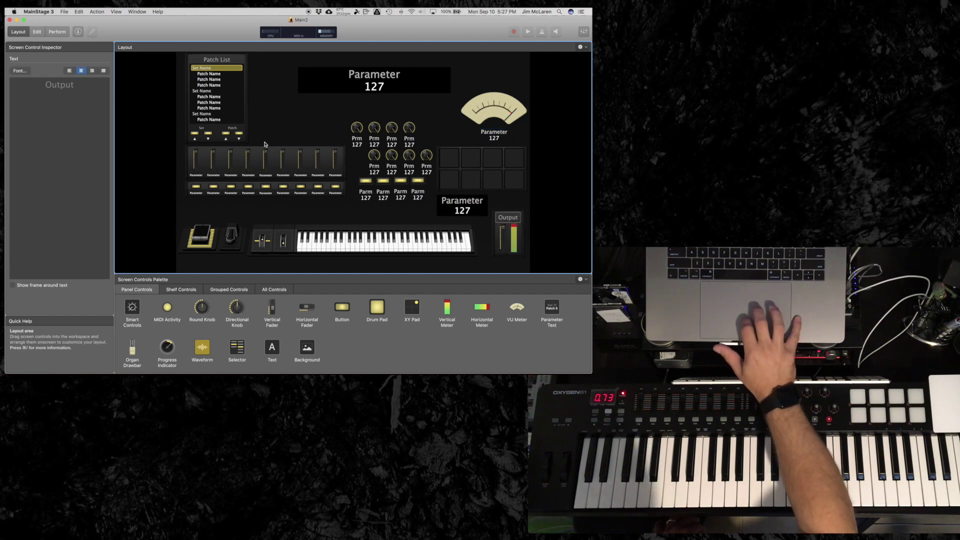
pyautogui.click(237, 63)
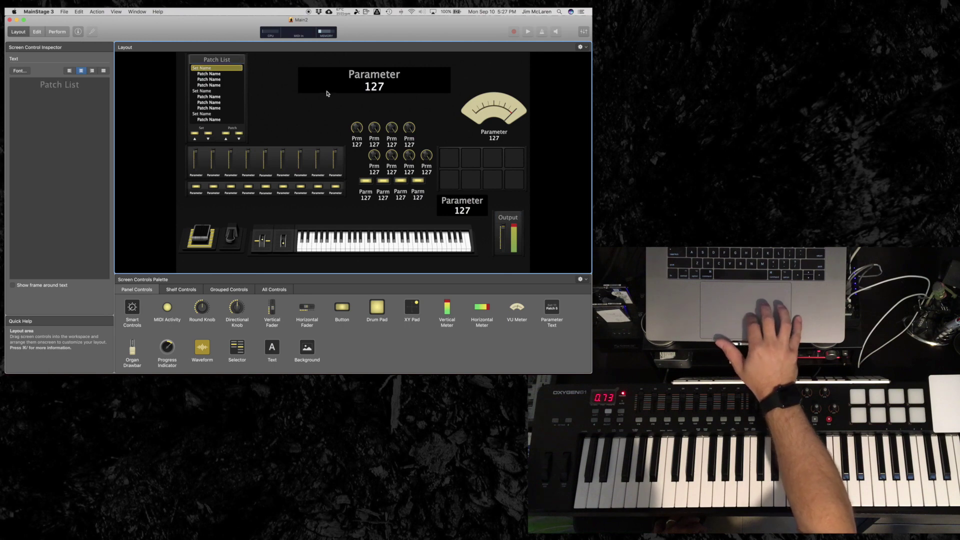
pyautogui.click(349, 84)
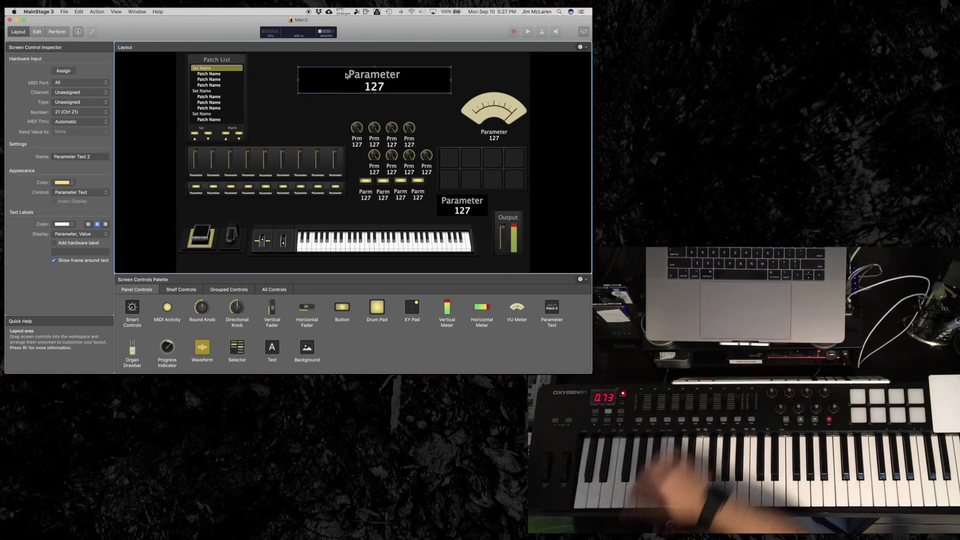
pyautogui.click(458, 212)
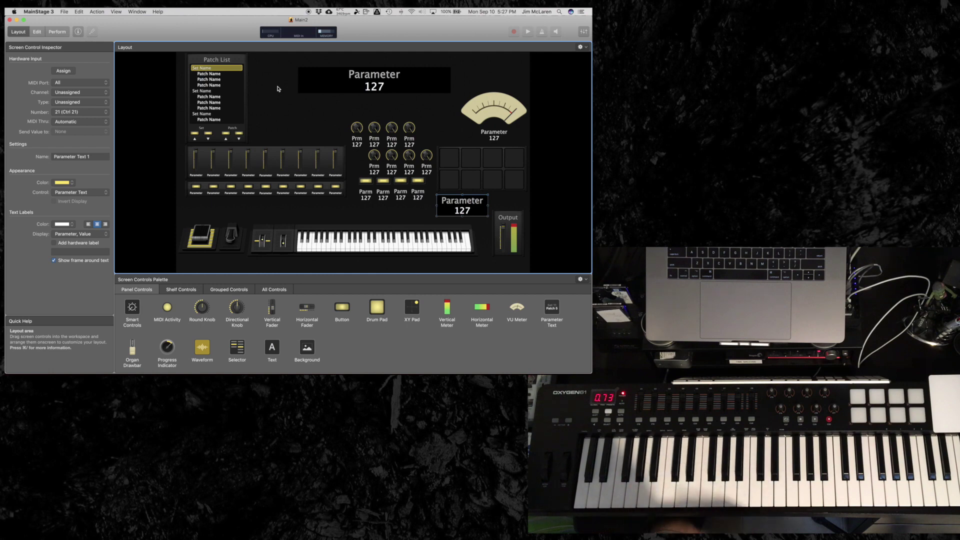
# - Compare the Main2 concert in Edit and Layout modes, finishing in Edit mode
pyautogui.click(36, 32)
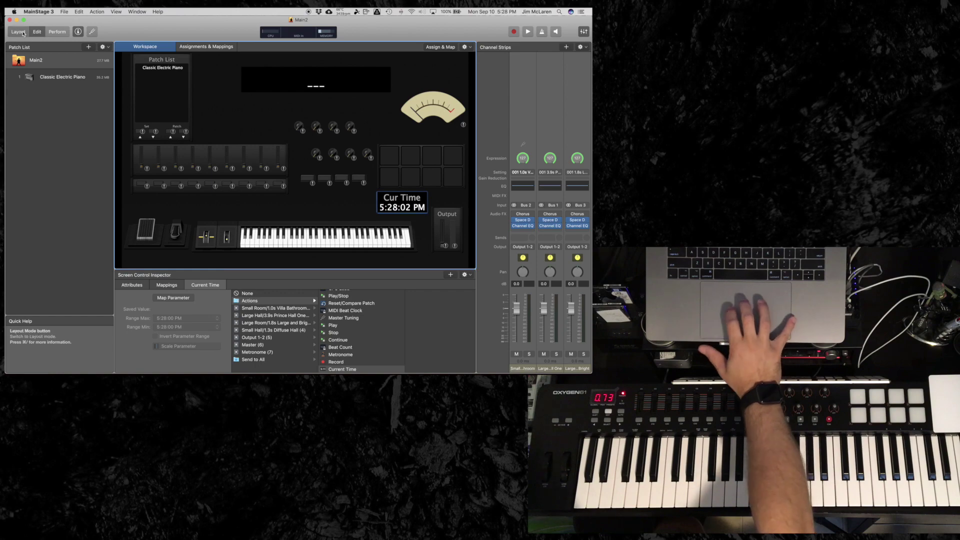
pyautogui.click(18, 32)
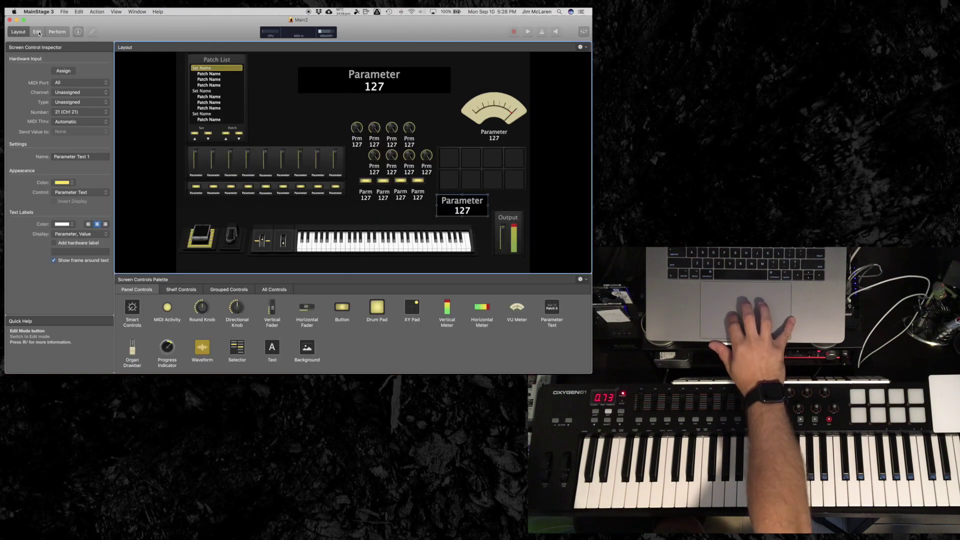
pyautogui.click(37, 32)
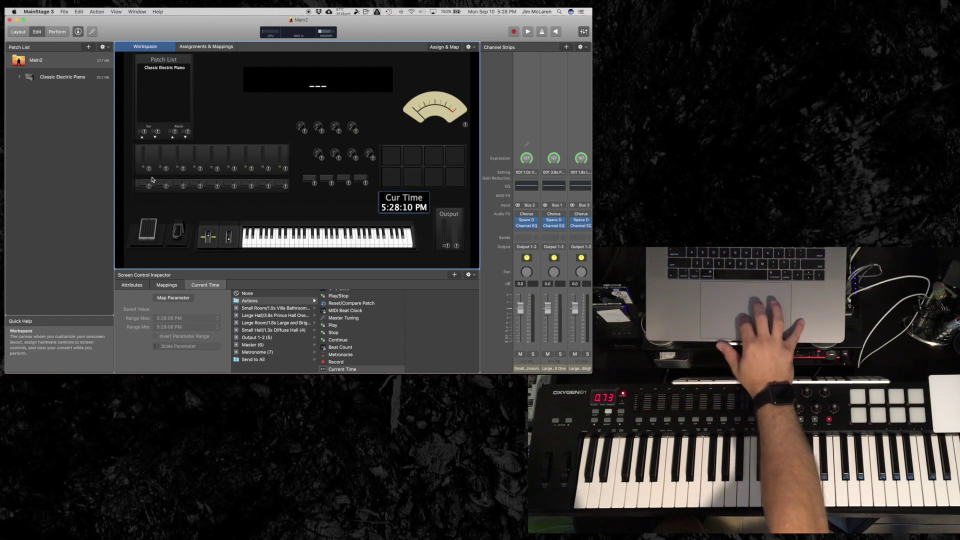
# - Check the Main2 concert in Perform mode, and turn off the keyboard control's layer display in Layout mode
pyautogui.click(59, 32)
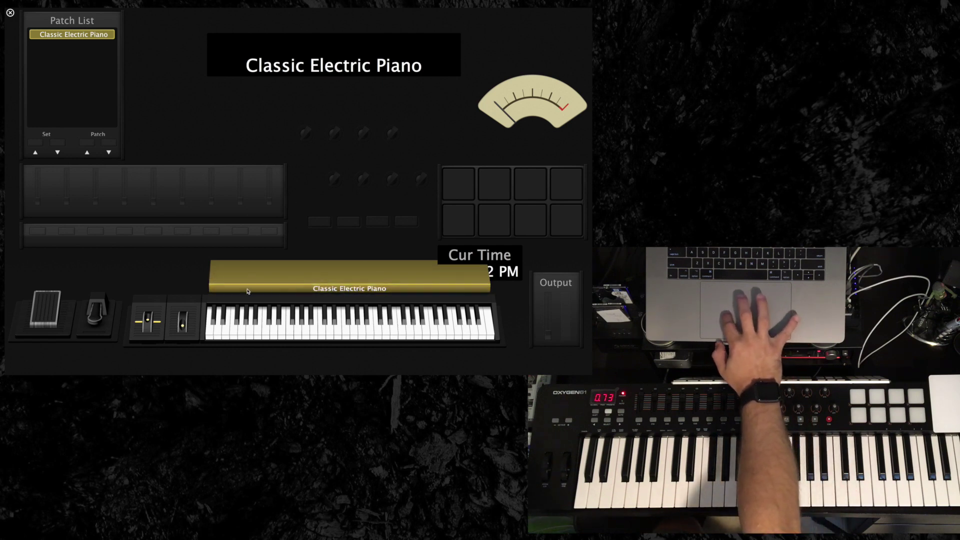
pyautogui.click(466, 263)
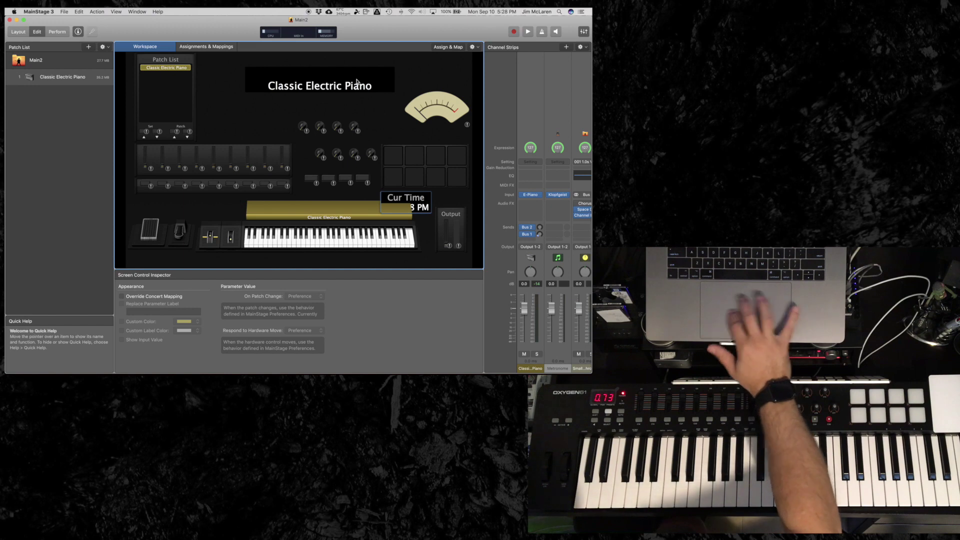
pyautogui.click(18, 32)
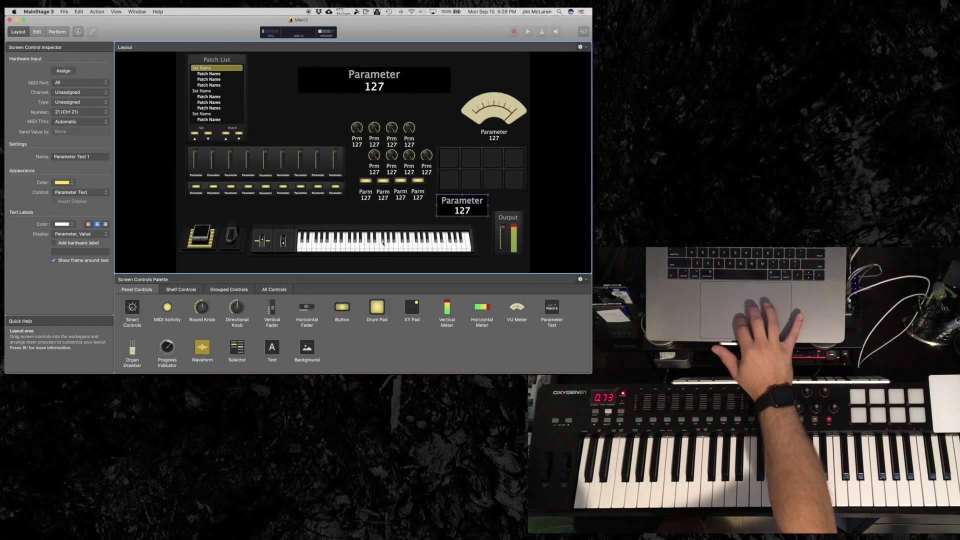
pyautogui.click(362, 241)
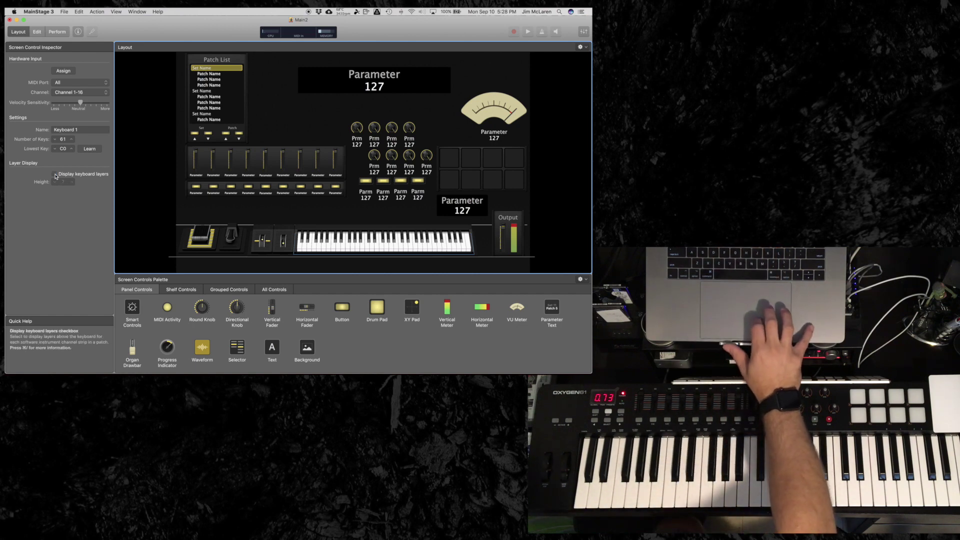
# - View the concert in Perform mode without keyboard layers, and return to Edit mode
pyautogui.click(57, 32)
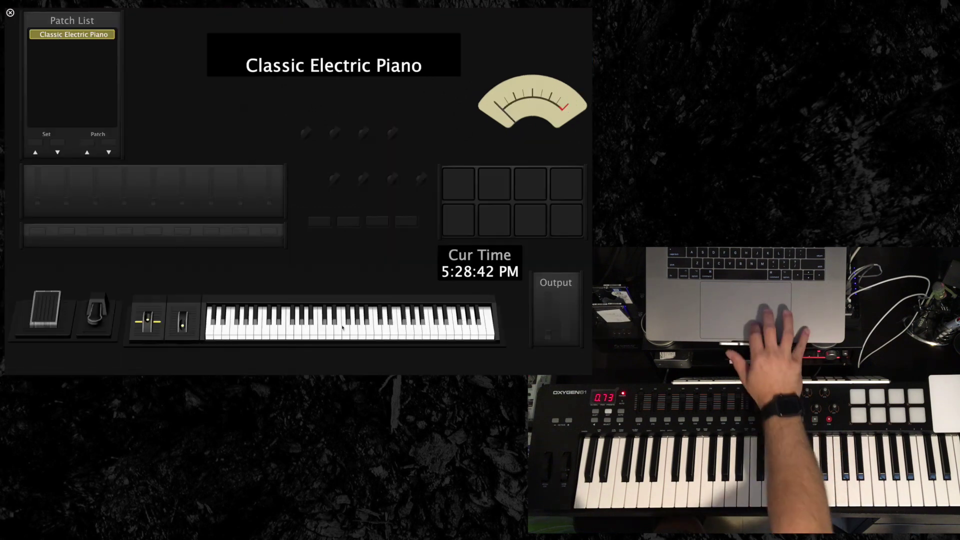
pyautogui.click(10, 13)
pyautogui.click(37, 32)
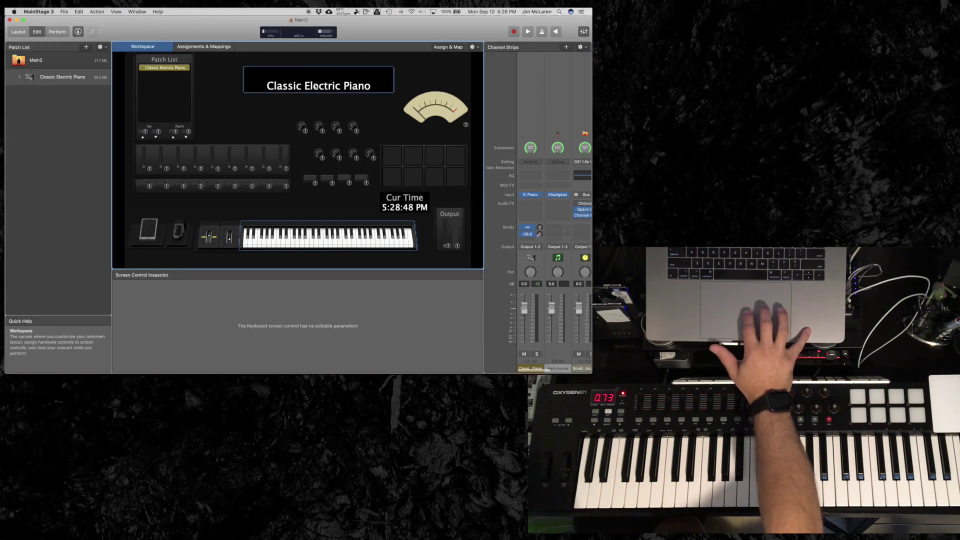
# - At the Main2 concert level, map the VU meter to the CPU Load action
pyautogui.click(316, 86)
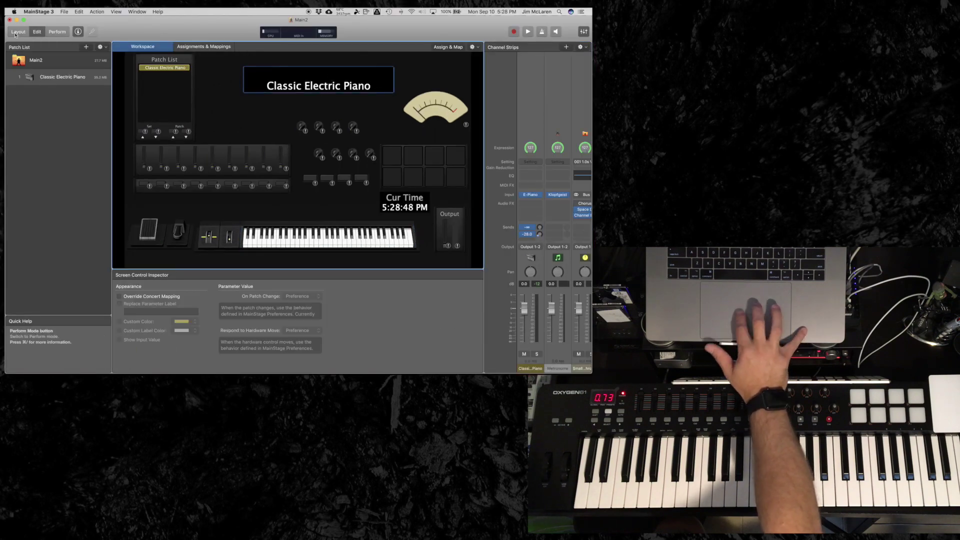
pyautogui.click(49, 77)
pyautogui.click(48, 68)
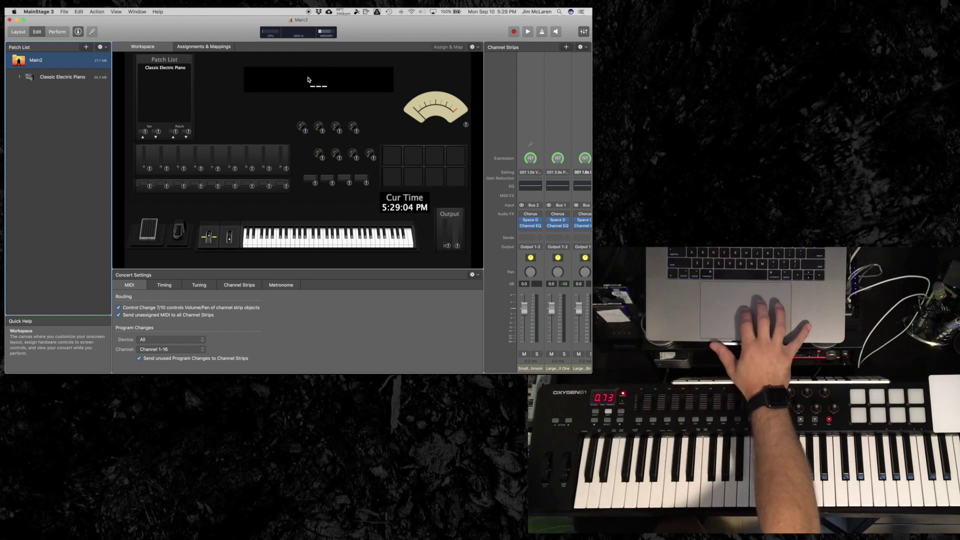
pyautogui.click(434, 112)
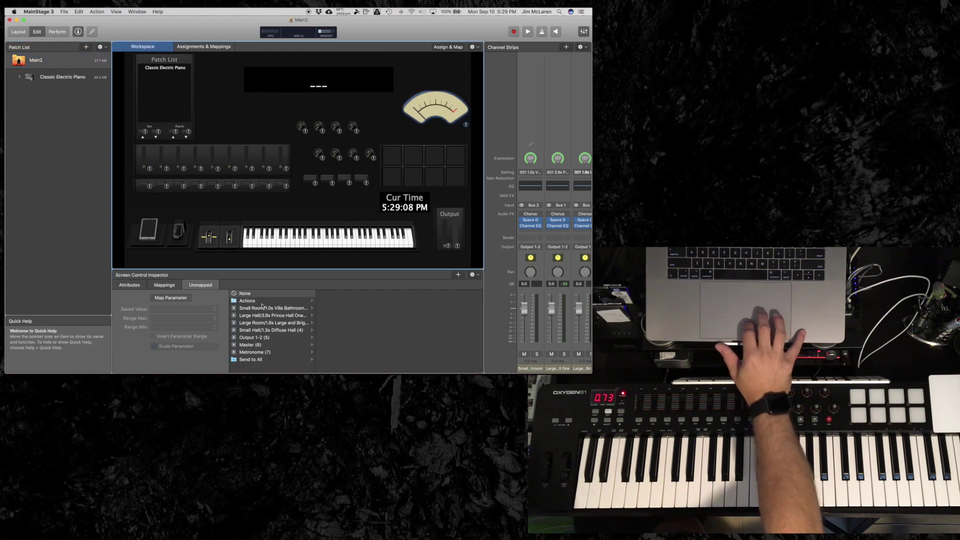
pyautogui.click(256, 301)
pyautogui.scroll(-5, 345, 325)
pyautogui.scroll(-5, 341, 328)
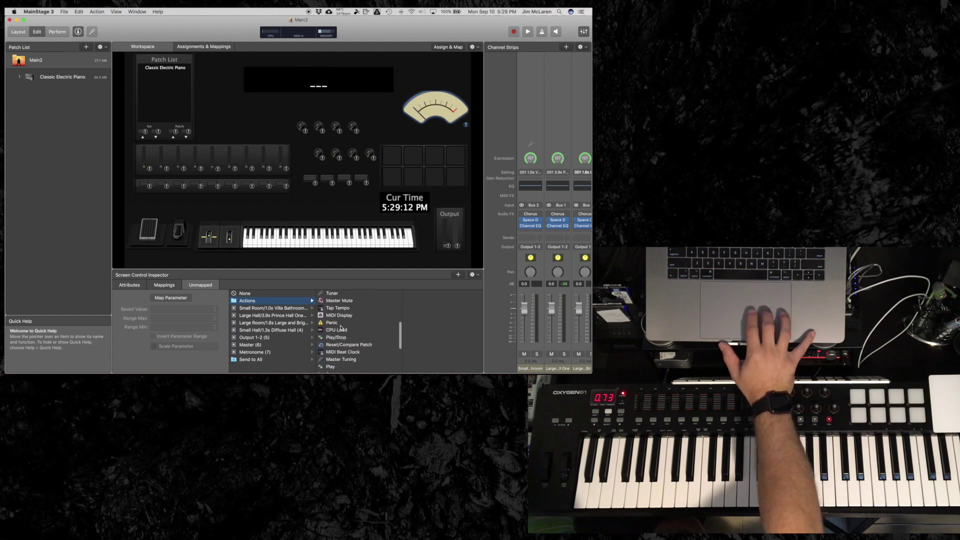
pyautogui.click(337, 324)
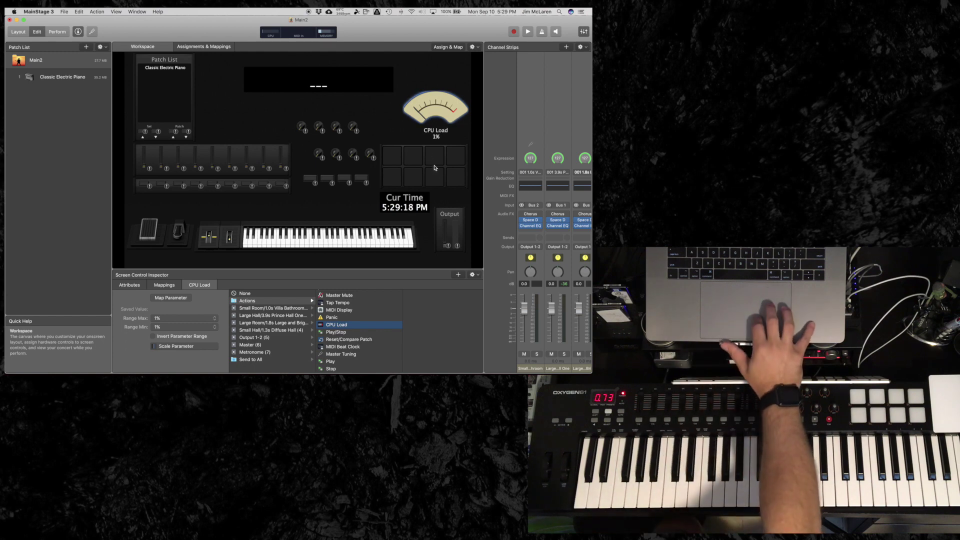
# - Map the fader in the Output section to the Master channel's Volume
pyautogui.click(451, 215)
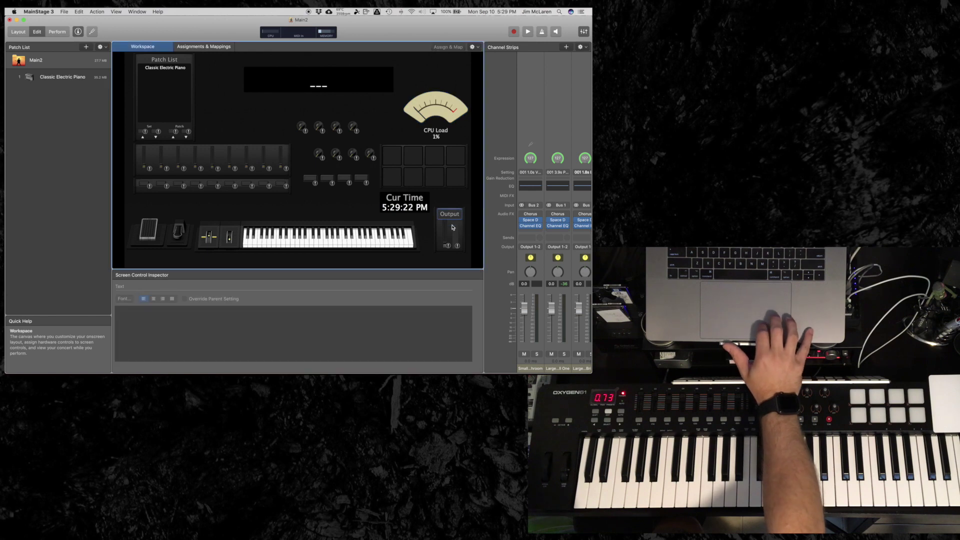
pyautogui.click(445, 248)
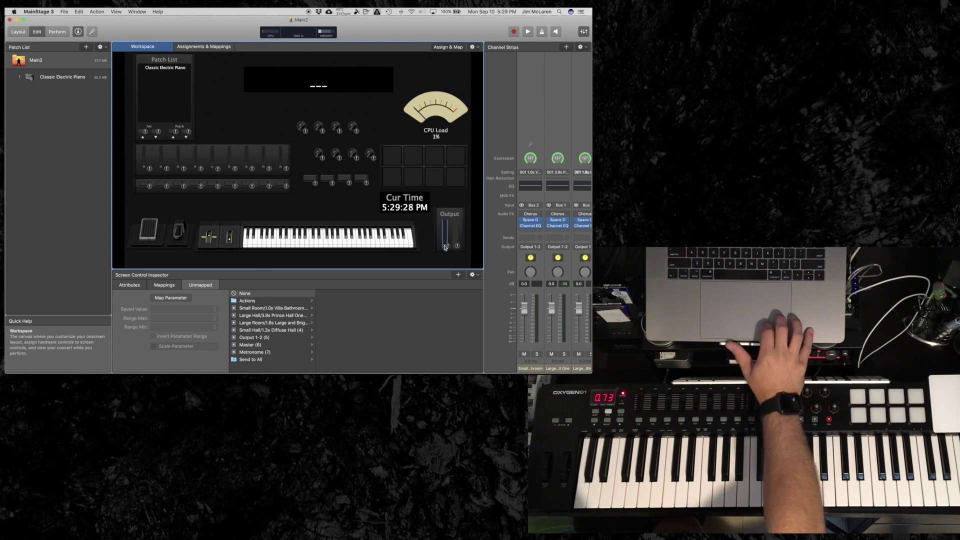
pyautogui.click(255, 344)
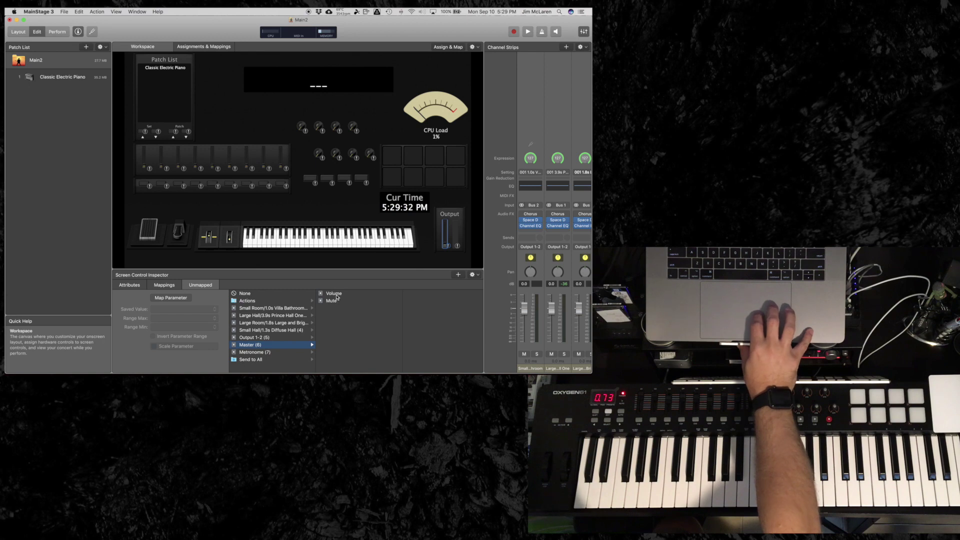
pyautogui.click(335, 294)
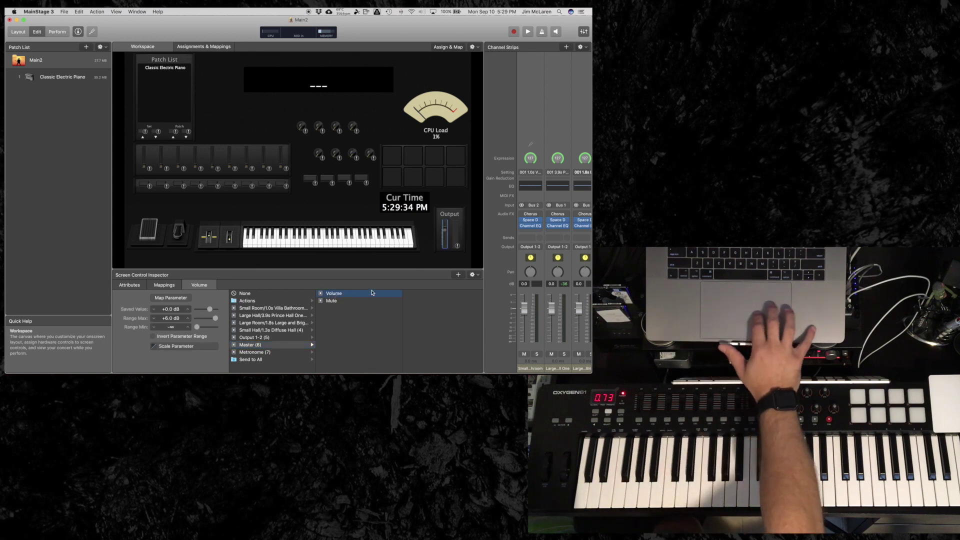
# - Lower the Output 1-2 channel strip's volume fader to -0.7 dB
pyautogui.hscroll(5, 567, 284)
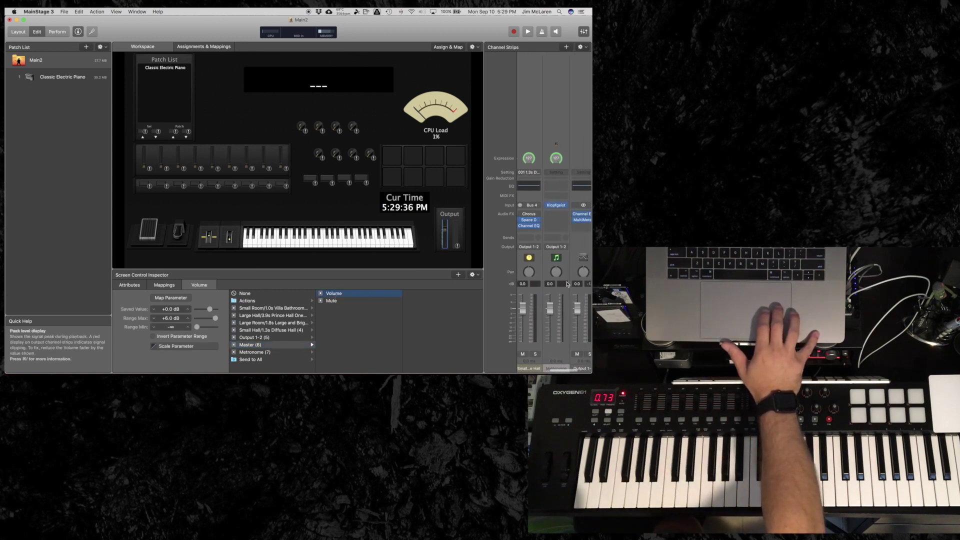
pyautogui.hscroll(3, 567, 284)
pyautogui.moveTo(582, 311); pyautogui.dragTo(580, 310)
pyautogui.click(579, 310)
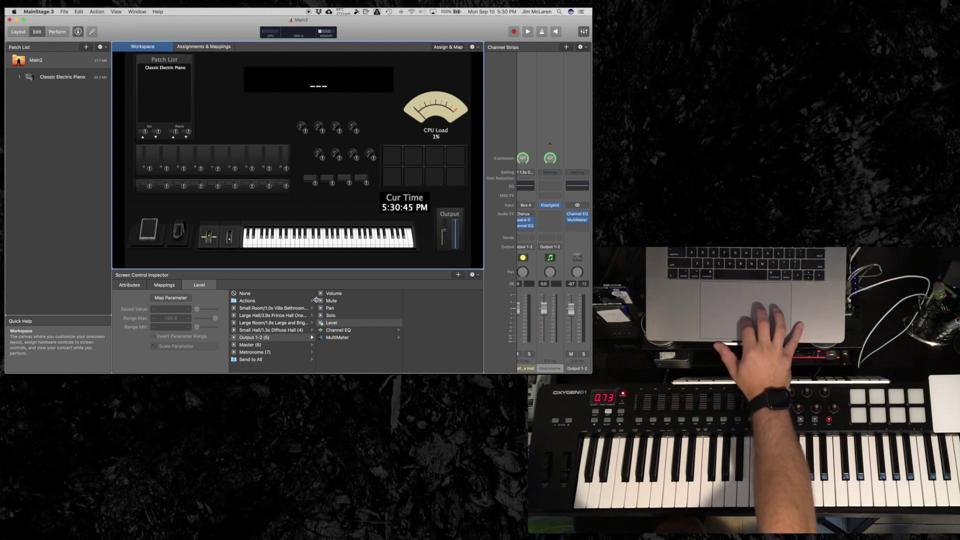
# - Examine the output meter's mapping to the Output 1-2 Level parameter, and compare it with the parameters offered for Master
pyautogui.click(268, 338)
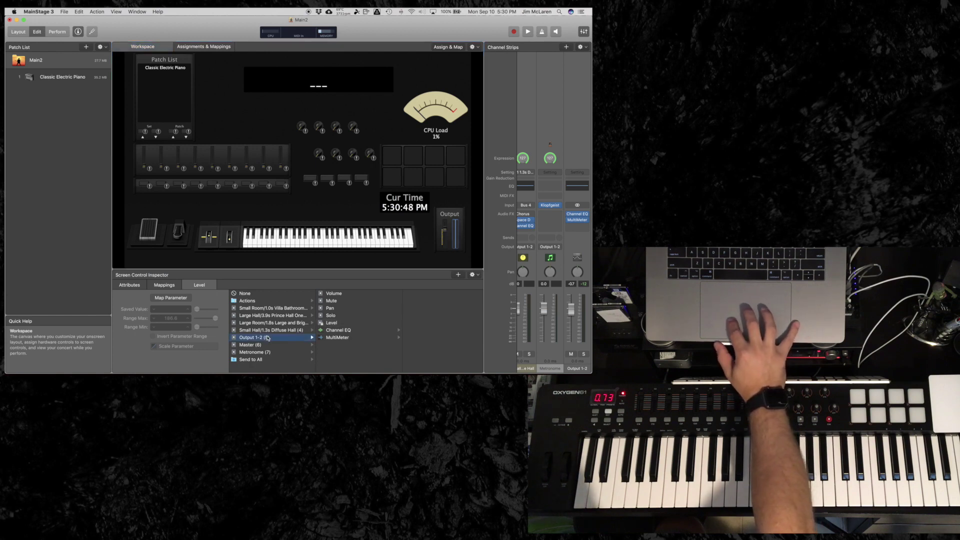
pyautogui.click(335, 324)
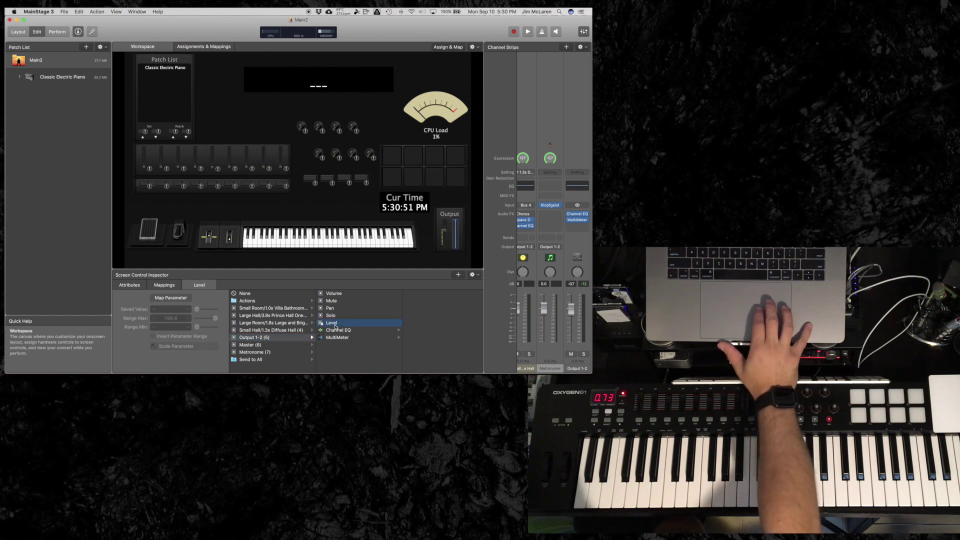
pyautogui.click(263, 345)
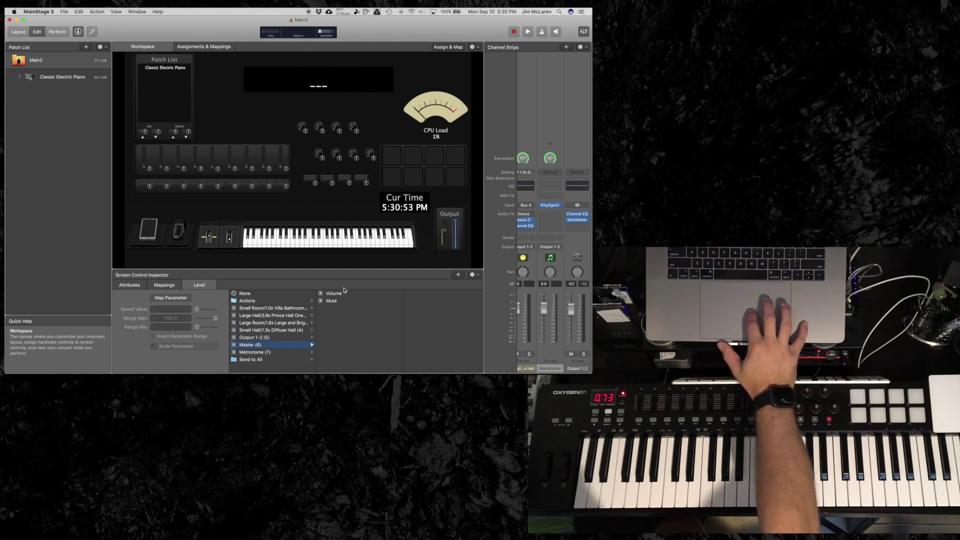
pyautogui.click(284, 338)
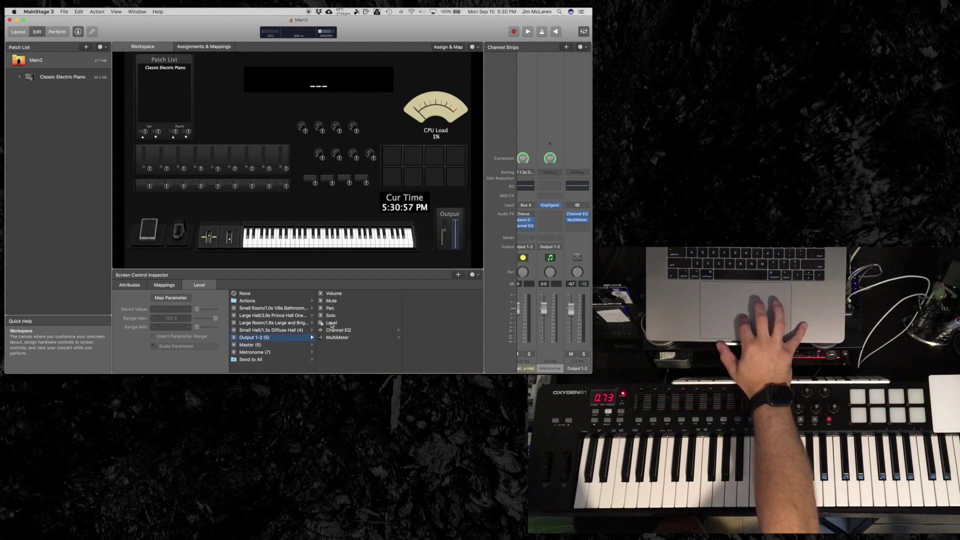
# - Compare the large text display at patch and concert level, and examine its Current Patch action mapping
pyautogui.click(75, 78)
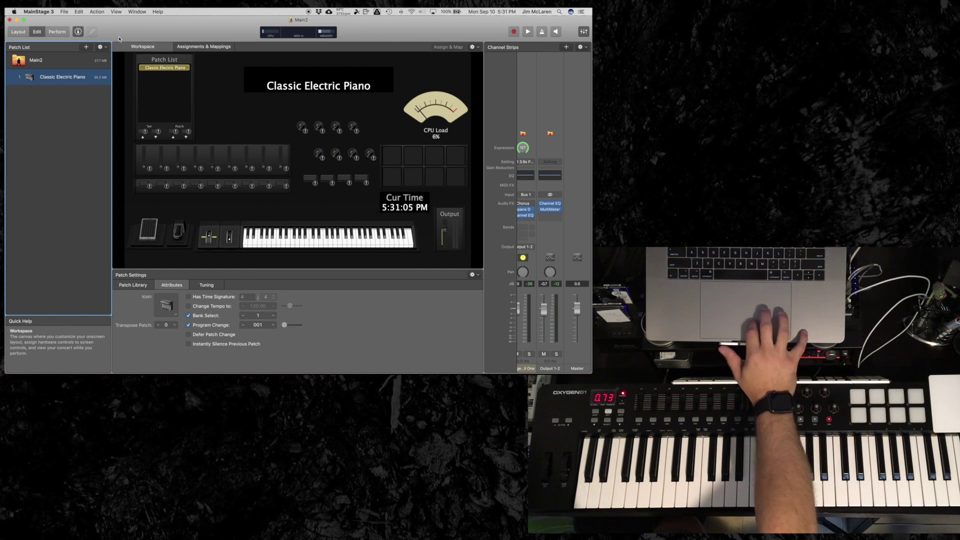
pyautogui.click(49, 61)
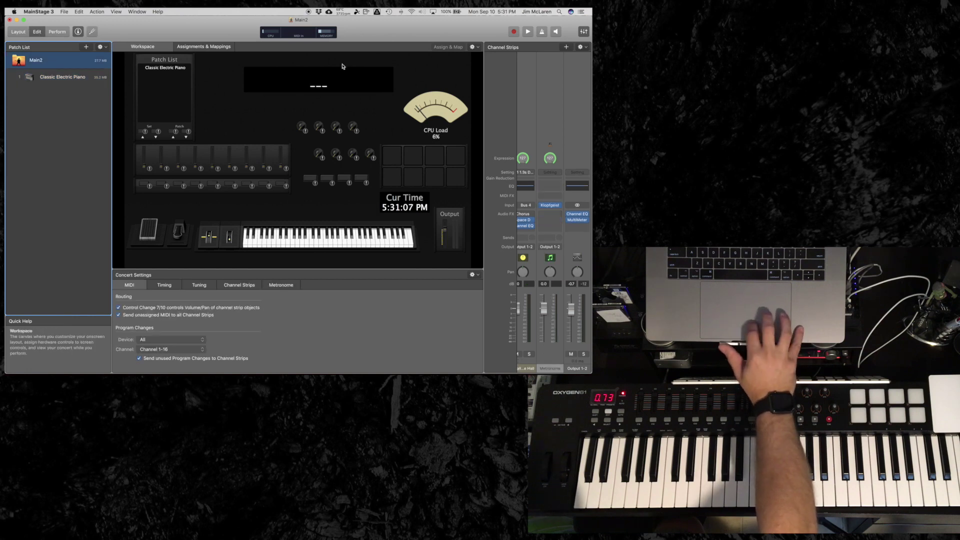
pyautogui.click(332, 77)
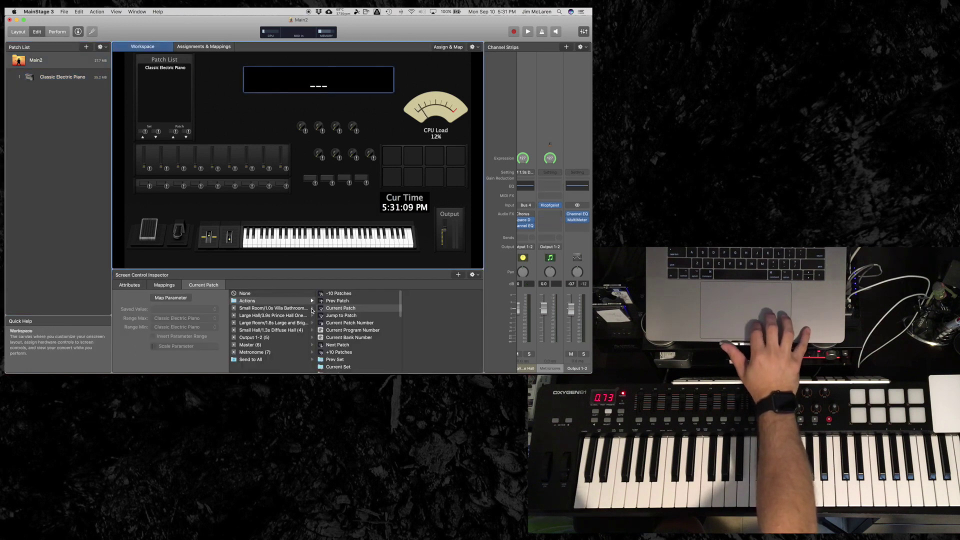
pyautogui.click(327, 307)
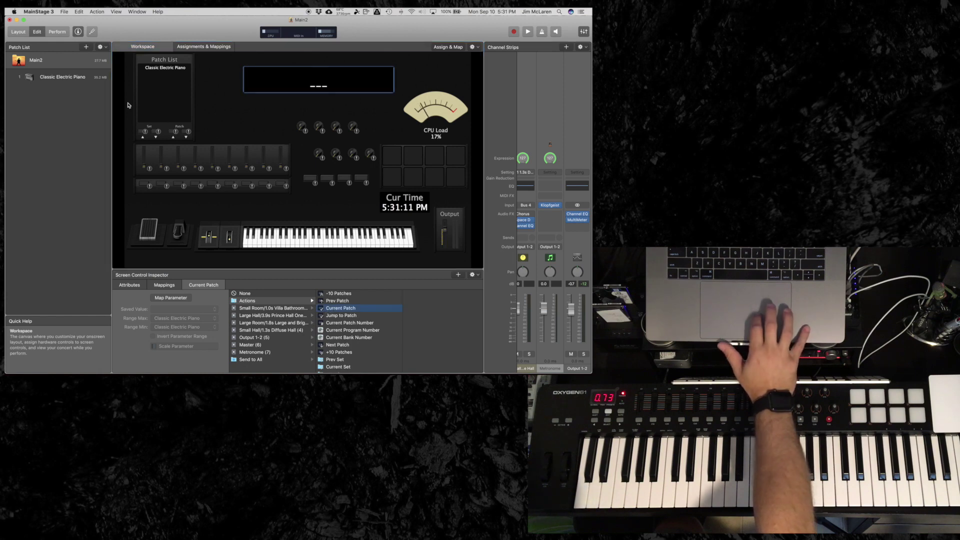
# - Add two new untitled patches below Classic Electric Piano
pyautogui.click(79, 81)
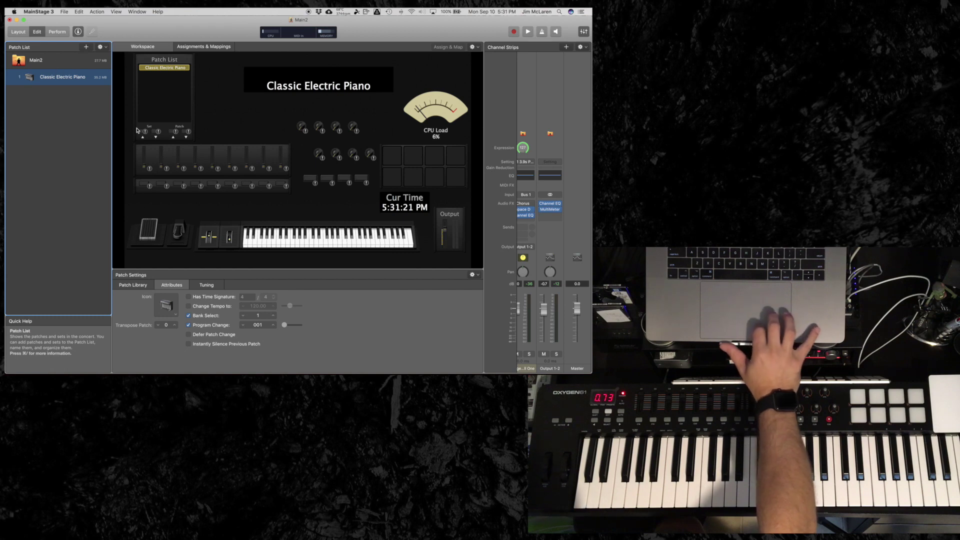
pyautogui.click(86, 47)
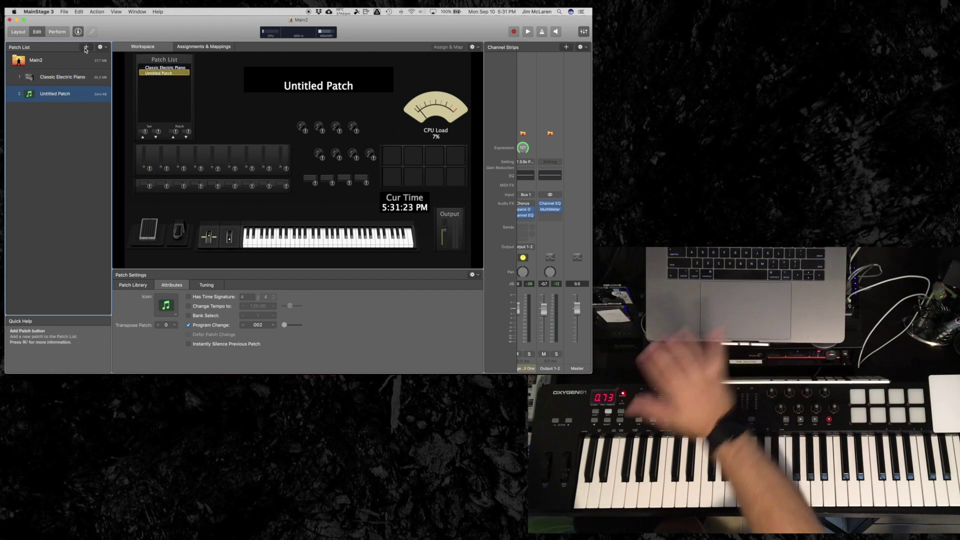
pyautogui.click(86, 47)
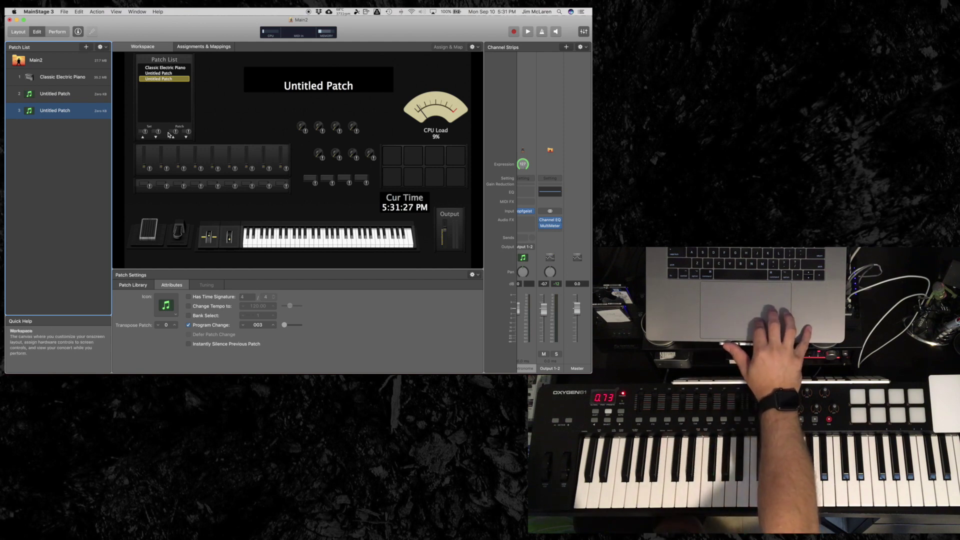
# - Switch among the three patches through the workspace's on-screen patch list, finishing on Classic Electric Piano
pyautogui.click(167, 74)
pyautogui.click(166, 74)
pyautogui.click(167, 68)
pyautogui.click(167, 74)
pyautogui.click(169, 78)
pyautogui.click(167, 74)
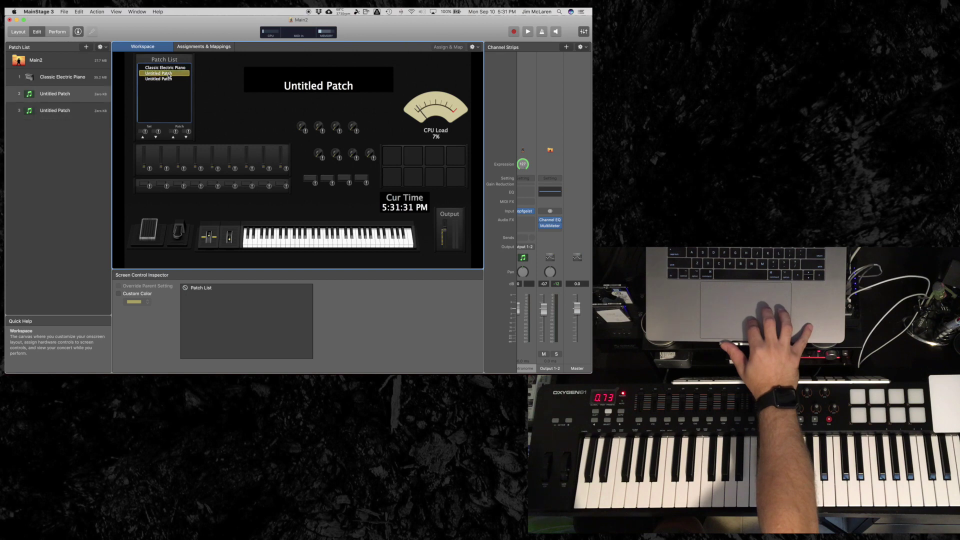
pyautogui.click(167, 68)
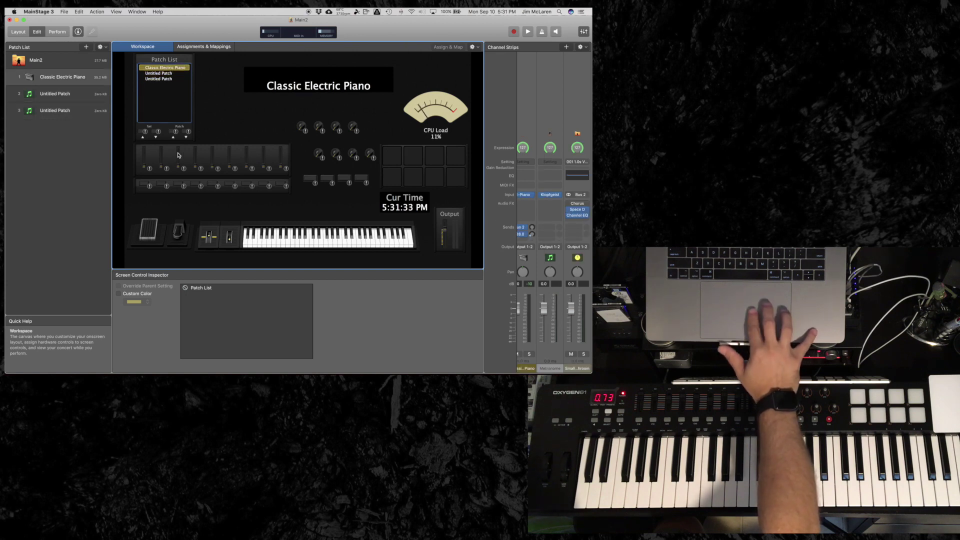